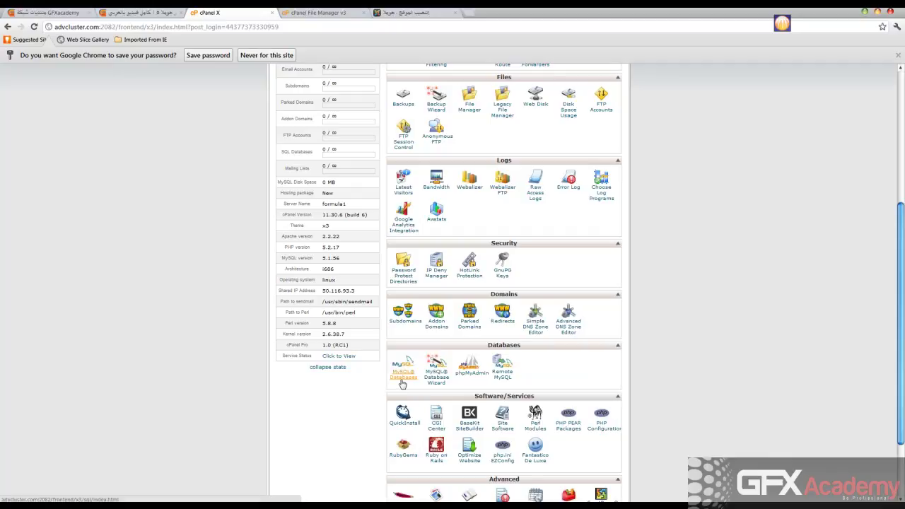
Create the MySQL database 'Walied' (adv2012_Walied) and go back to the databases list
left_click(403, 377)
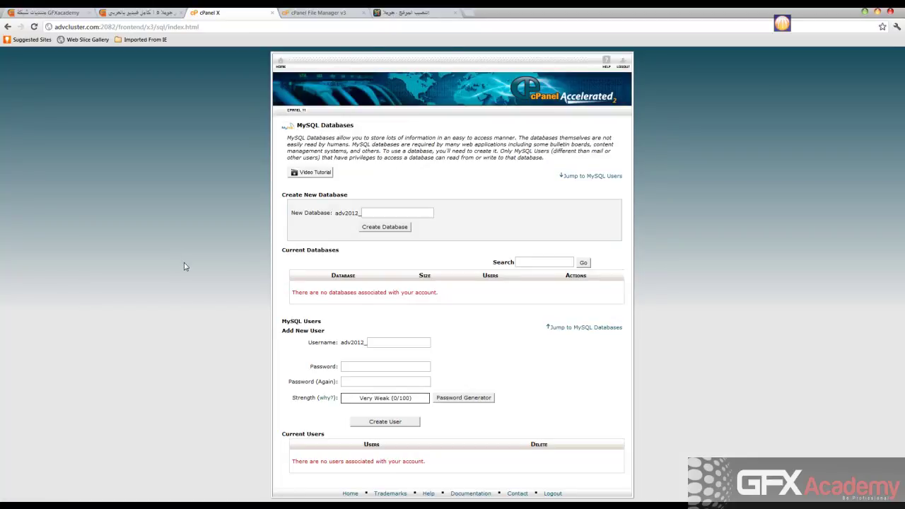
left_click(405, 211)
type("Walied")
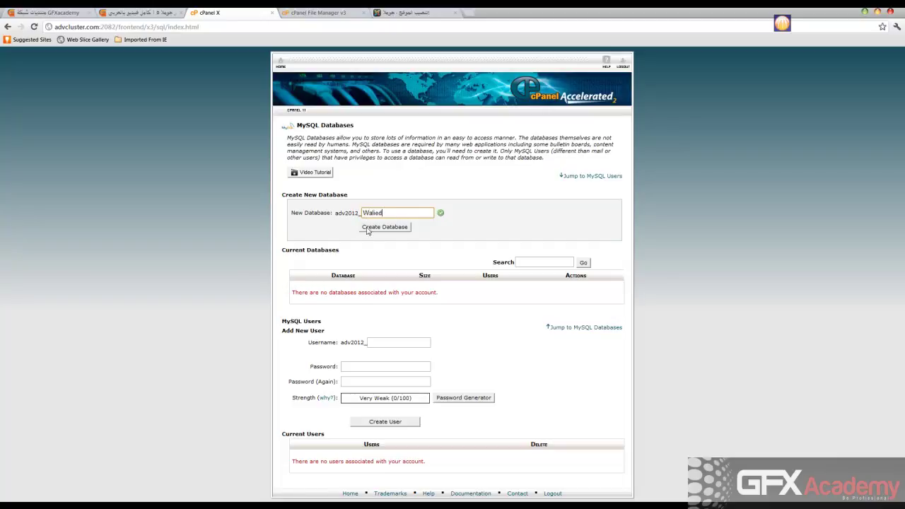
left_click(375, 229)
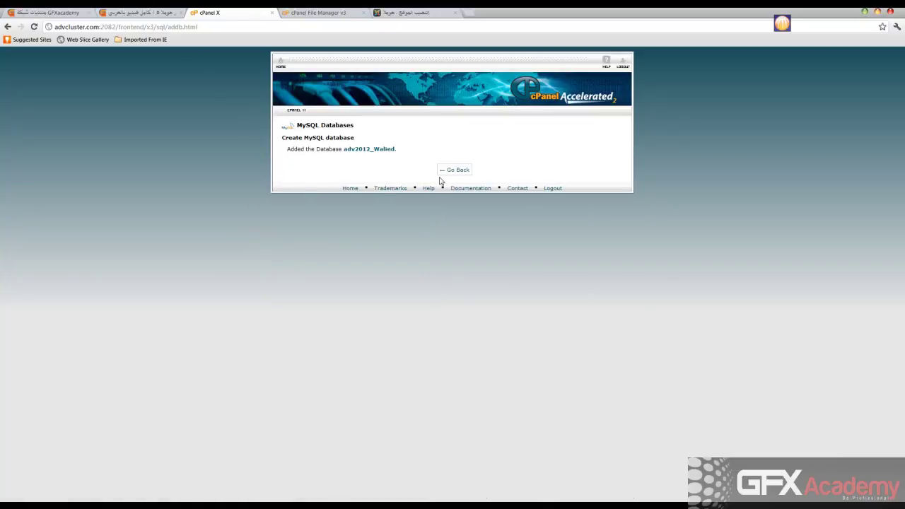
left_click(456, 171)
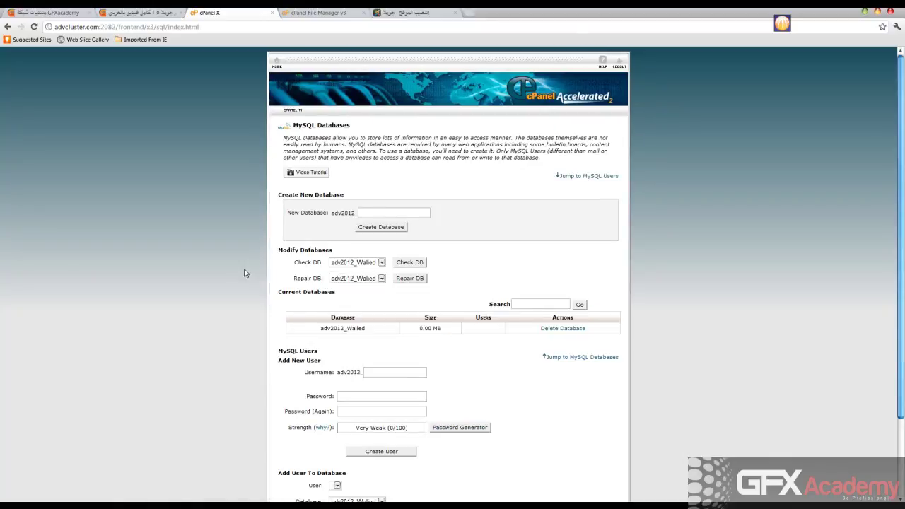
Enter Test as the username for the new MySQL user
scroll(246, 274, "down", 2)
left_click(387, 278)
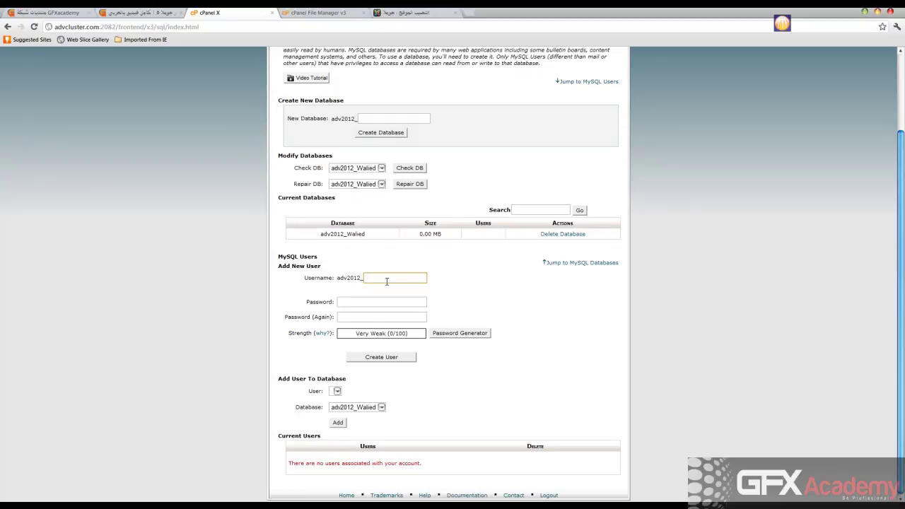
left_click_drag(320, 234, 362, 237)
left_click(364, 241)
left_click_drag(321, 235, 364, 233)
left_click(380, 278)
type("Test")
Enter a first password and confirmation for the Test user
left_click(382, 302)
type("123456789")
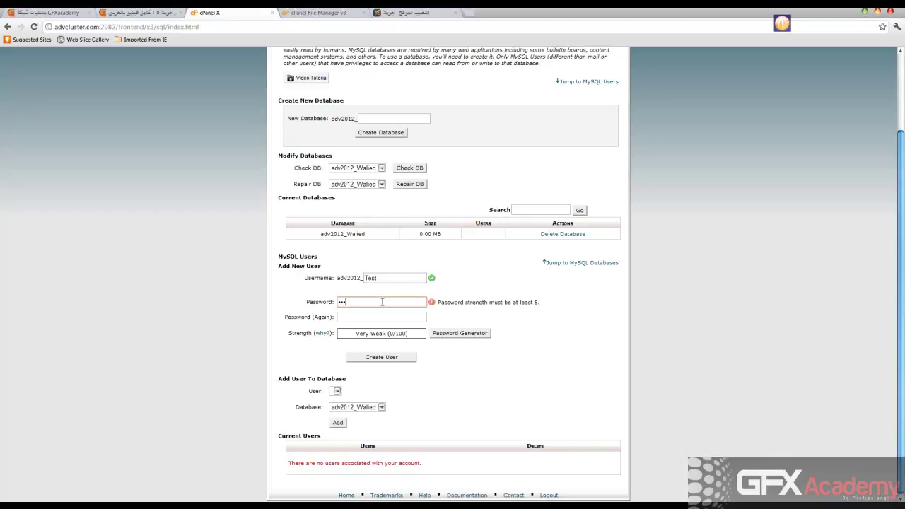
left_click(380, 317)
type("123456789")
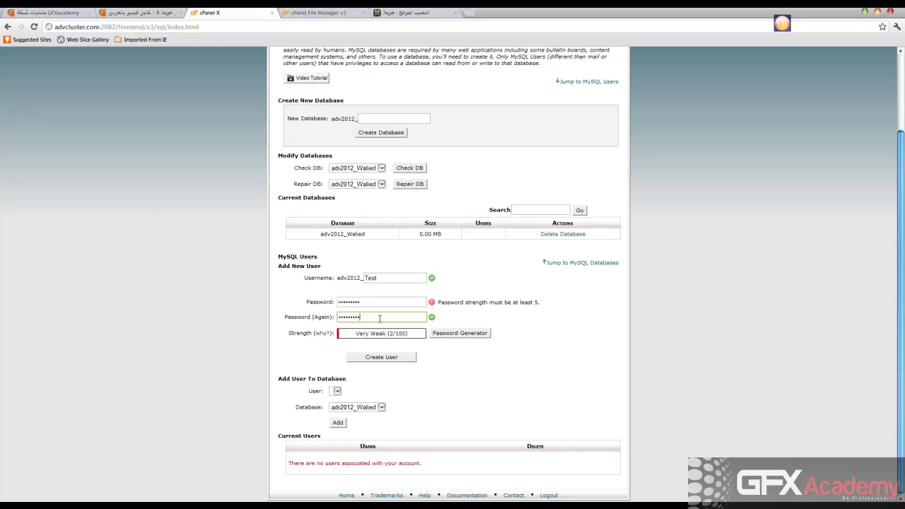
type("0123")
left_click(381, 304)
type("20123")
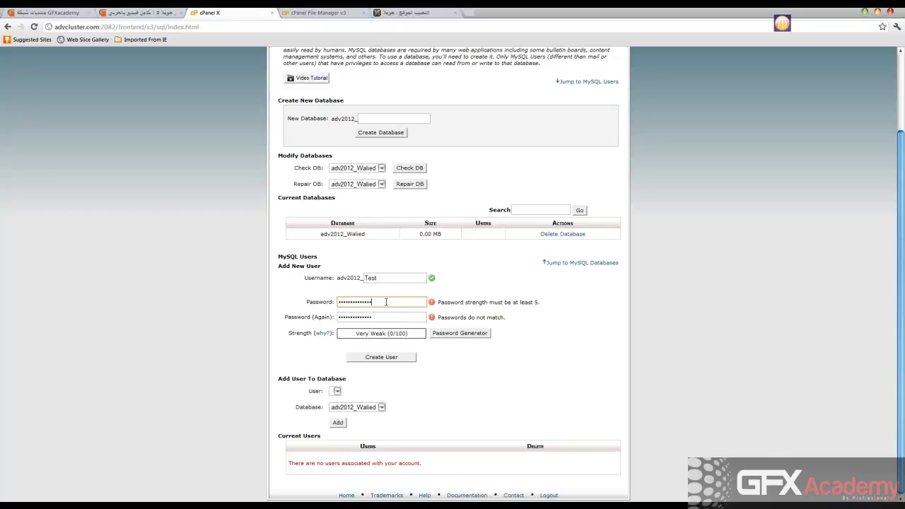
Retype the password and its confirmation so they match, then create the Test user
left_click_drag(393, 302, 337, 302)
left_click(378, 301)
left_click_drag(385, 302, 325, 301)
type("123456789012")
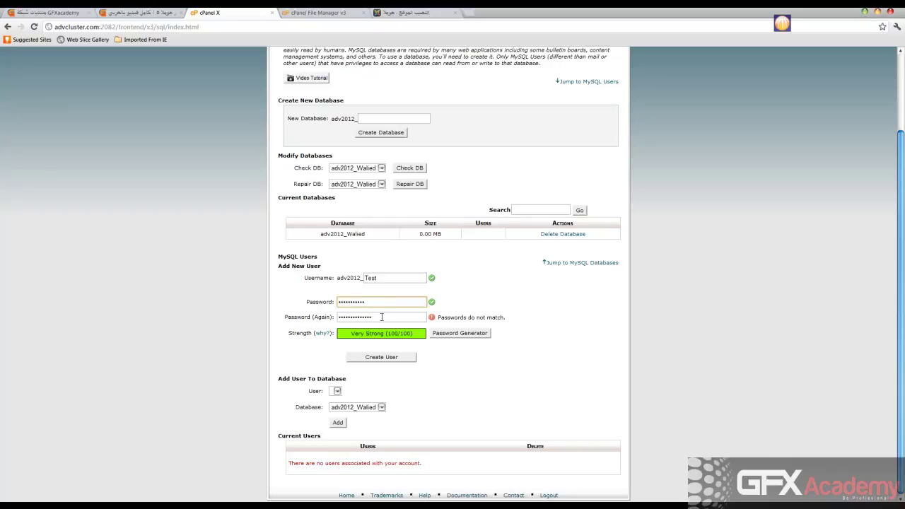
key("Tab")
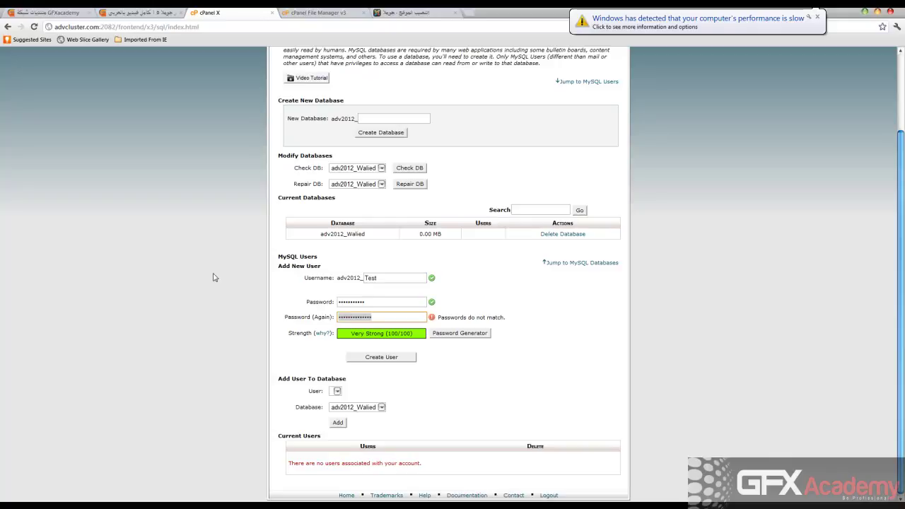
type("123456")
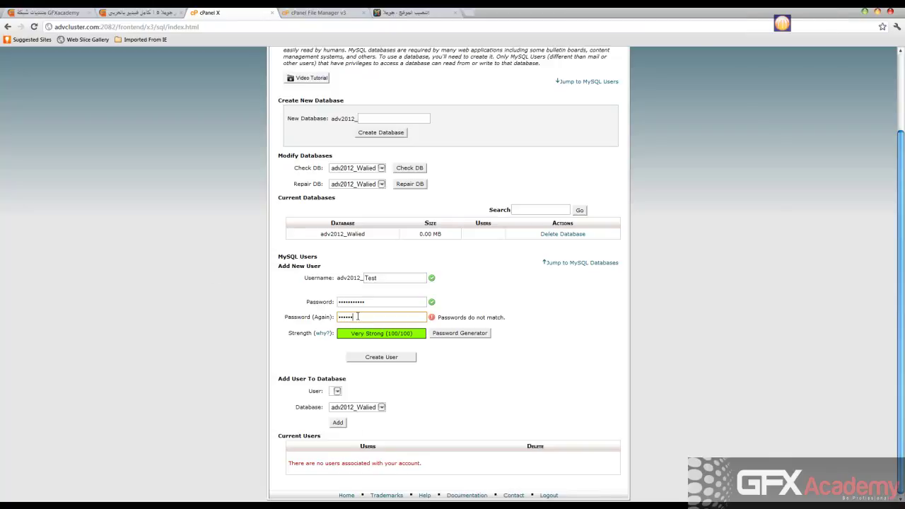
left_click_drag(361, 318, 279, 319)
type("123456")
type("78910")
left_click(237, 308)
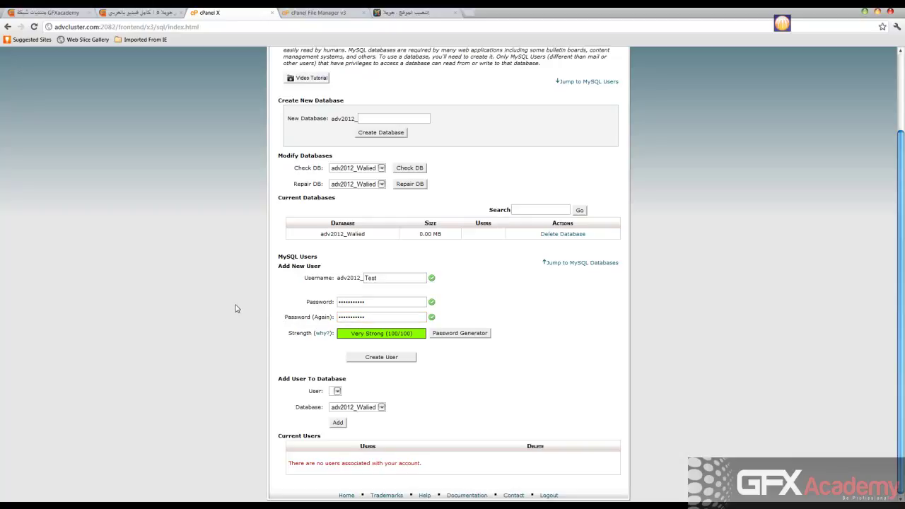
left_click(368, 357)
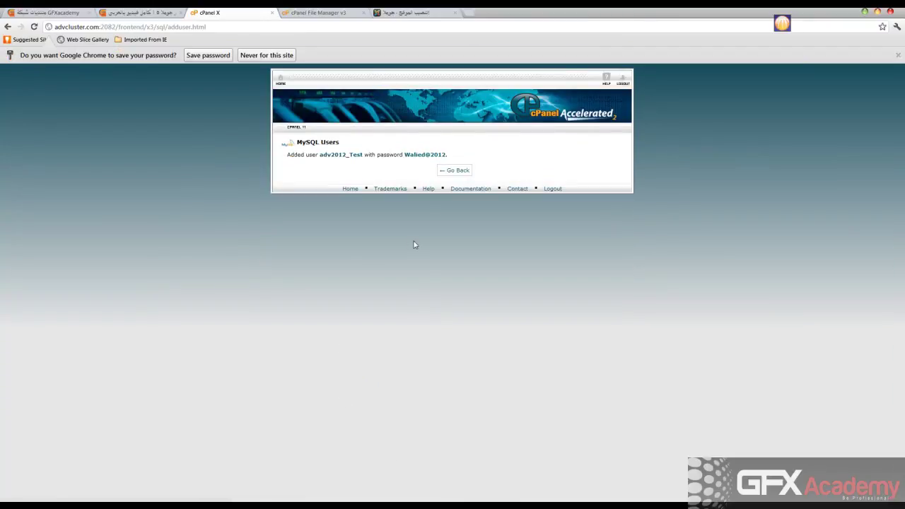
Choose user adv2012_Test and database adv2012_Walied under Add User To Database
left_click(455, 170)
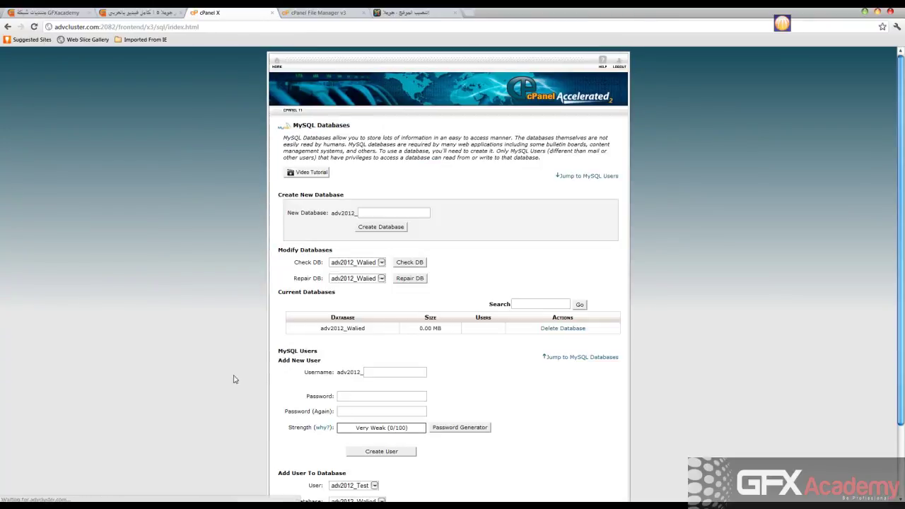
scroll(212, 374, "down", 1)
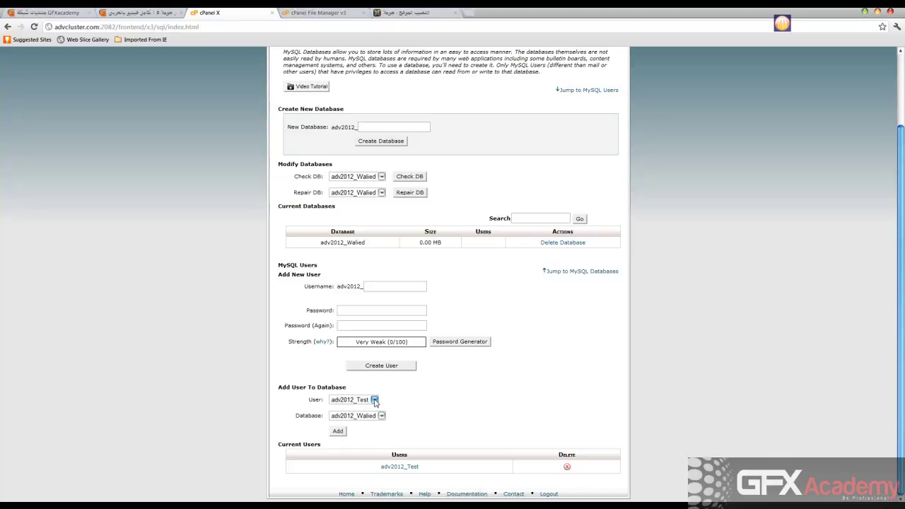
left_click(374, 400)
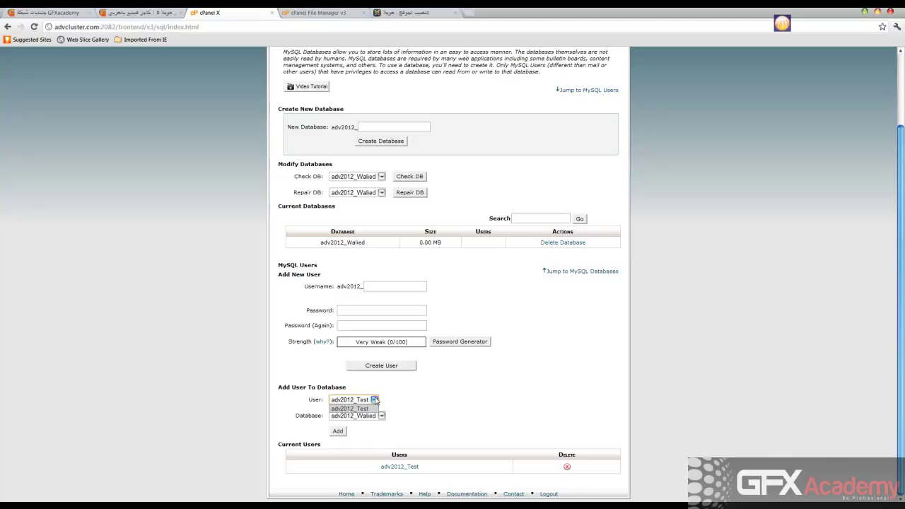
left_click(372, 408)
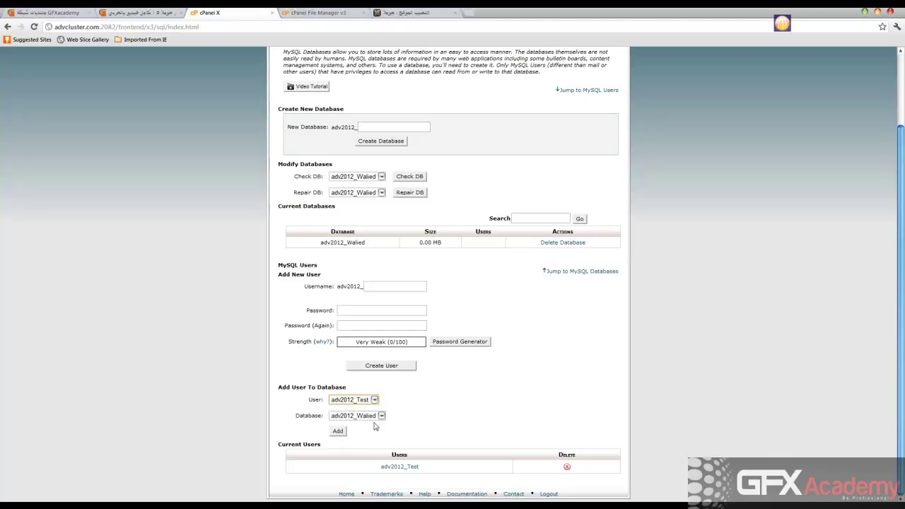
left_click(372, 401)
left_click(373, 404)
left_click(381, 417)
left_click(357, 424)
Add the user to the database with ALL PRIVILEGES and return to the overview
left_click(338, 432)
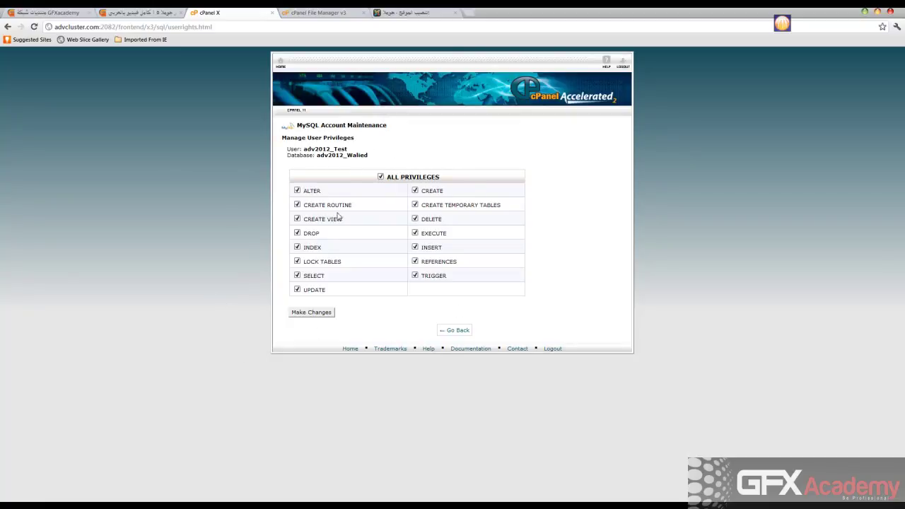
left_click(313, 312)
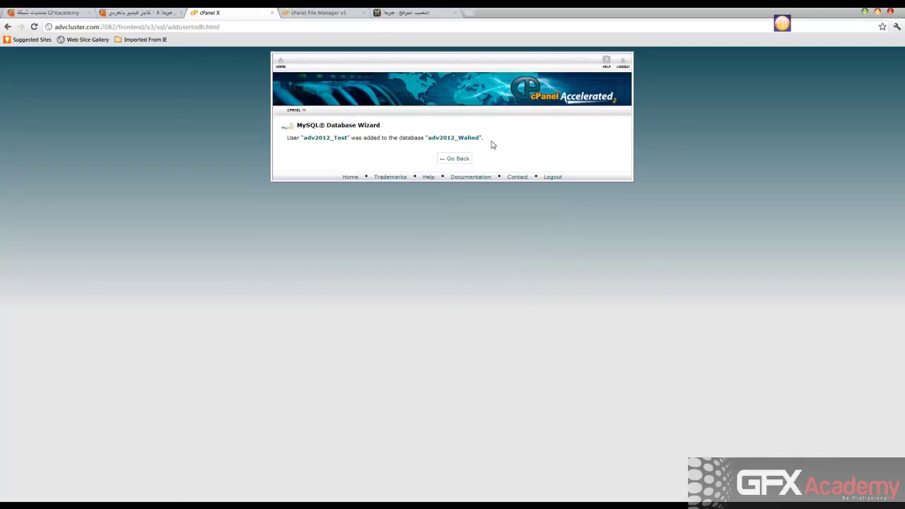
left_click(461, 158)
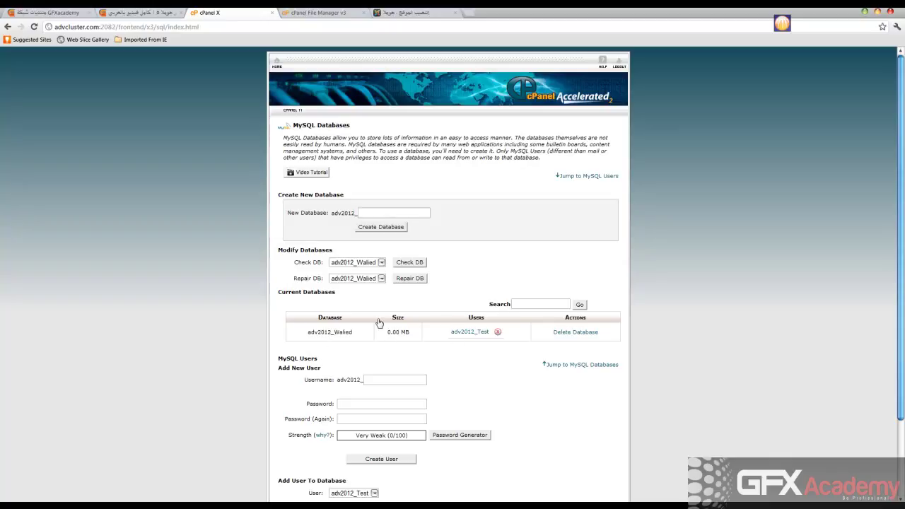
Paste adv2012_Test as the Joomla database username and enter its password
left_click(406, 14)
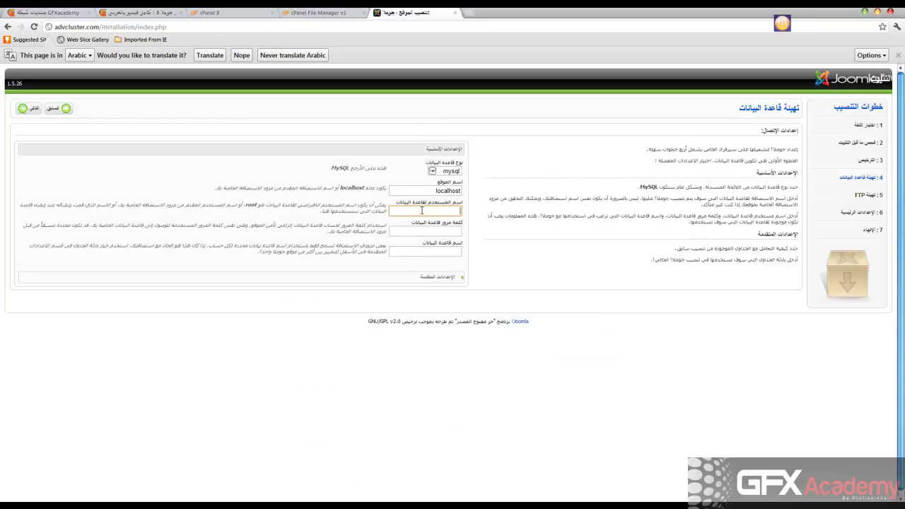
left_click(243, 14)
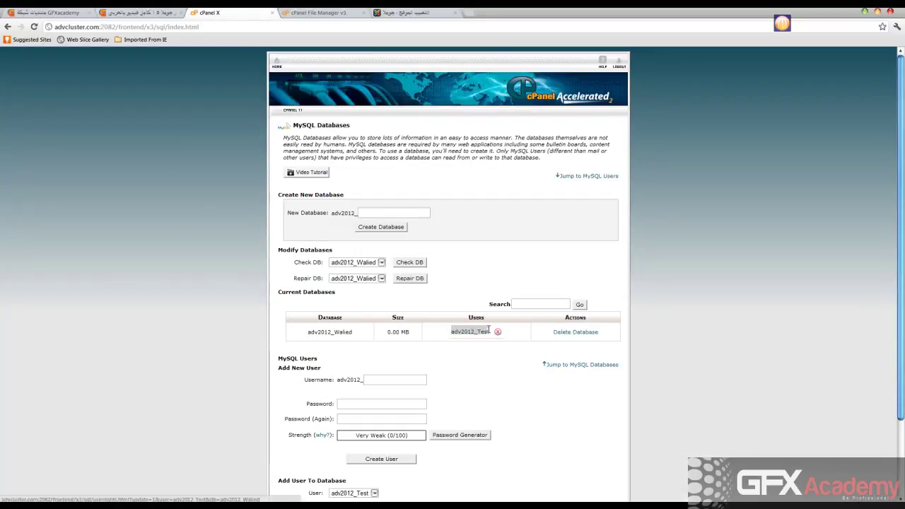
right_click(481, 329)
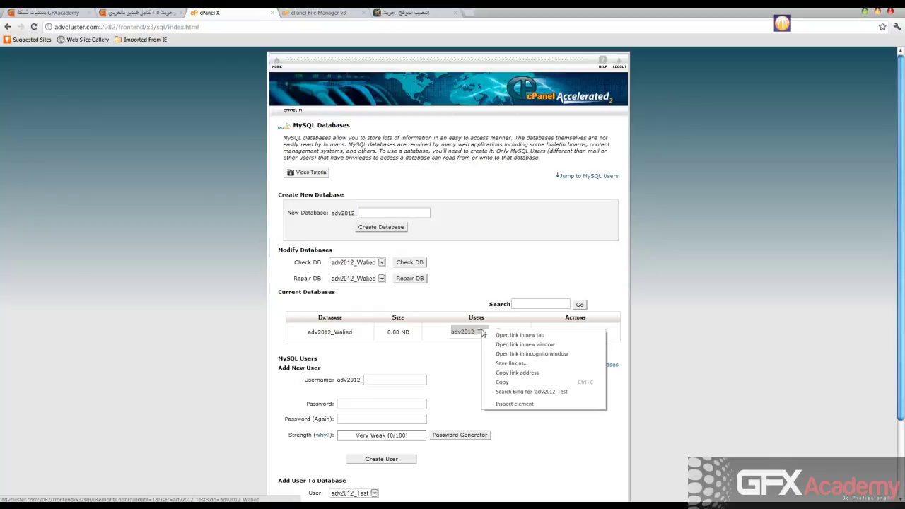
left_click(510, 382)
left_click(394, 15)
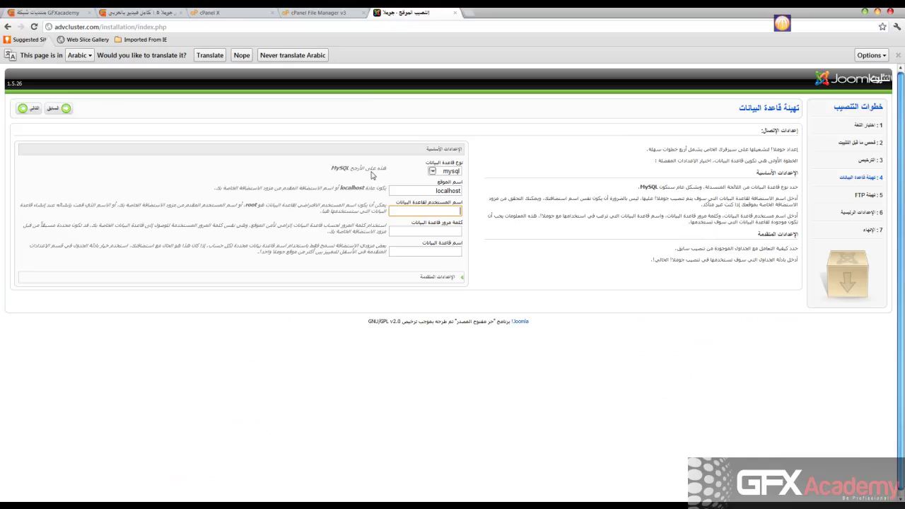
right_click(400, 208)
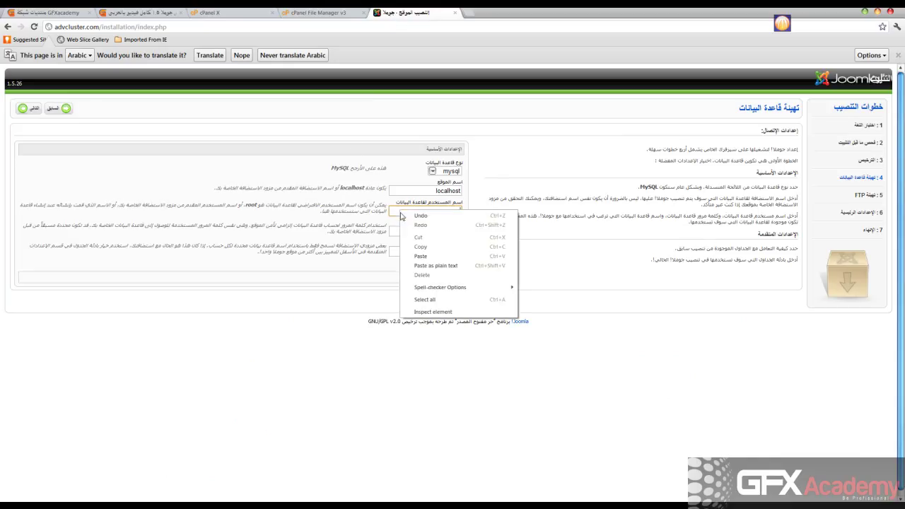
left_click(422, 255)
left_click(417, 232)
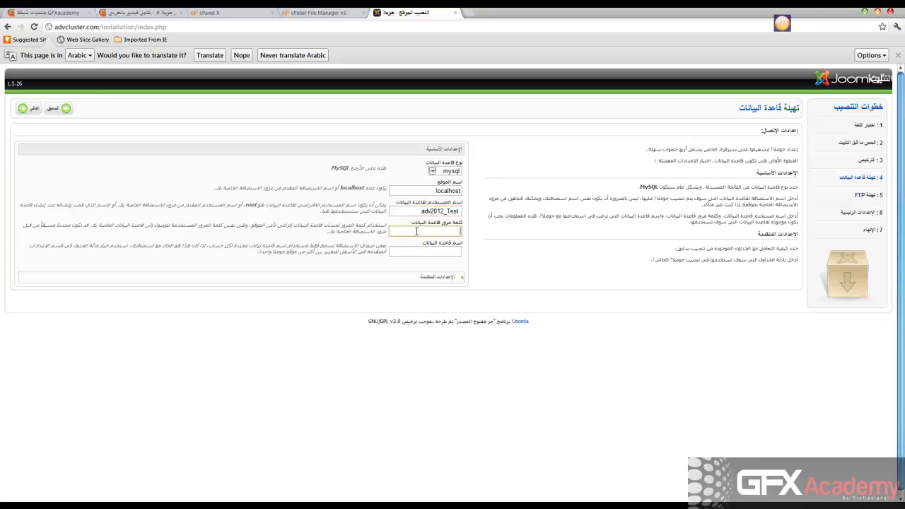
type("••••••••")
left_click(417, 250)
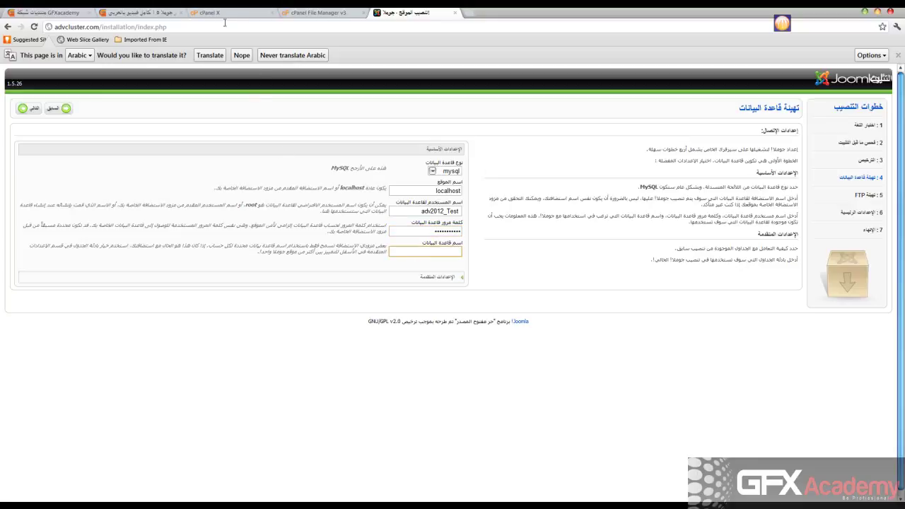
Paste adv2012_Walied as the database name, expand Advanced Settings and submit
left_click(225, 15)
left_click_drag(355, 332, 309, 331)
right_click(308, 331)
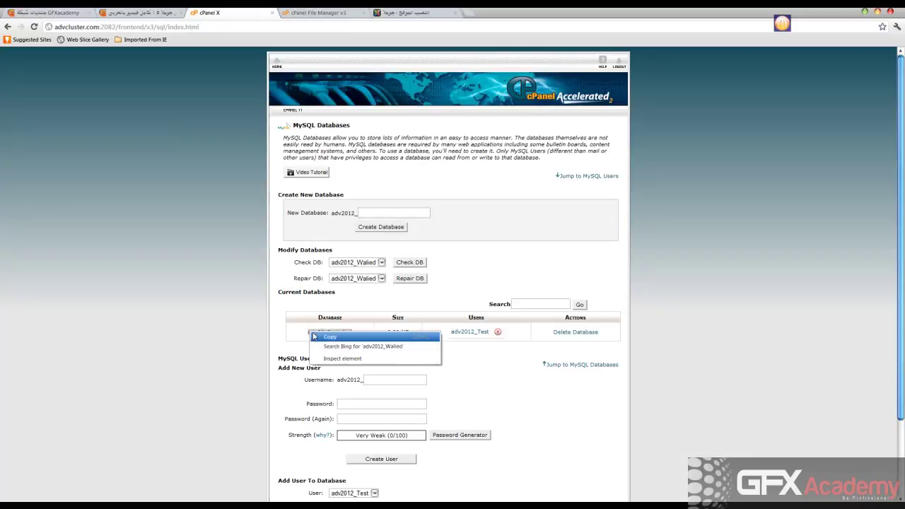
left_click(322, 338)
left_click(419, 12)
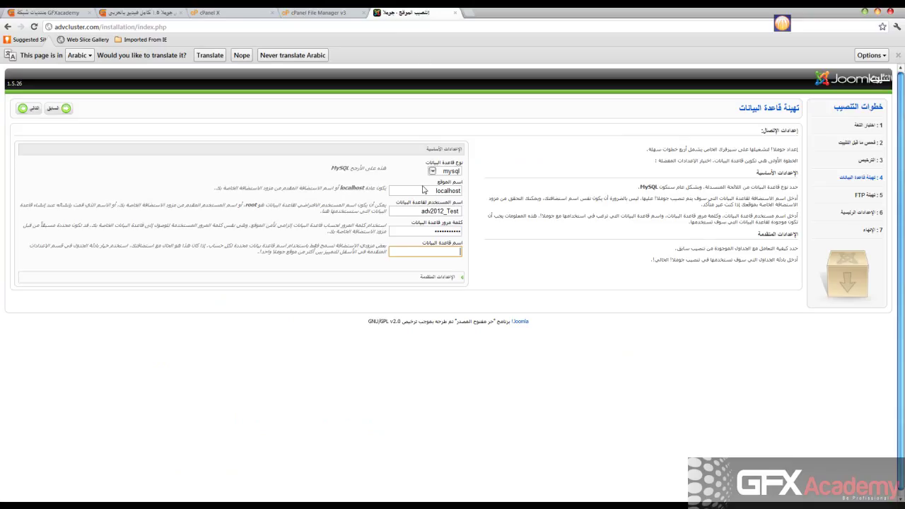
key("ctrl+v")
left_click(436, 277)
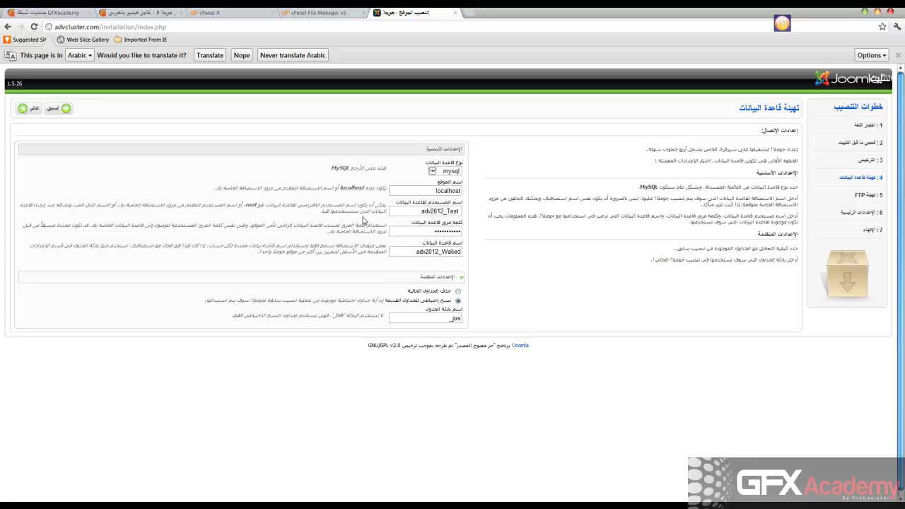
left_click(24, 109)
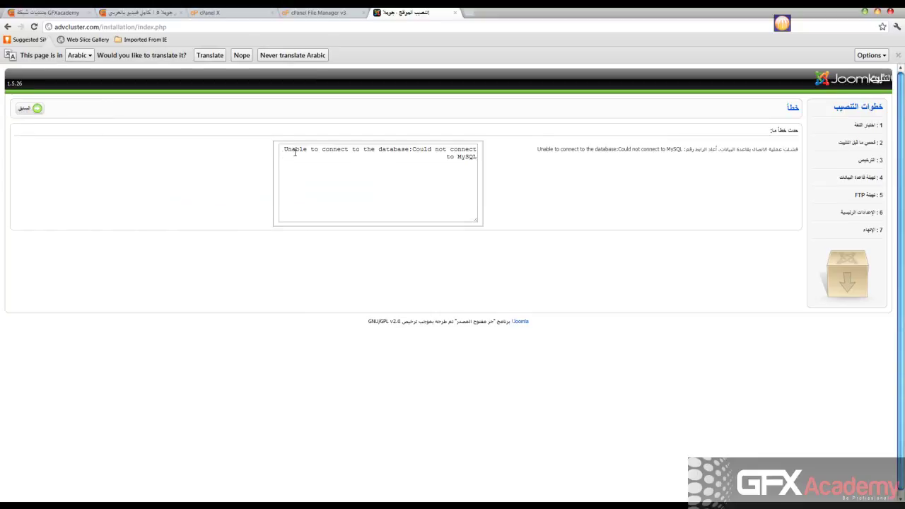
Go back from the connection error to Database Configuration and check the adv2012_Test username
left_click(29, 112)
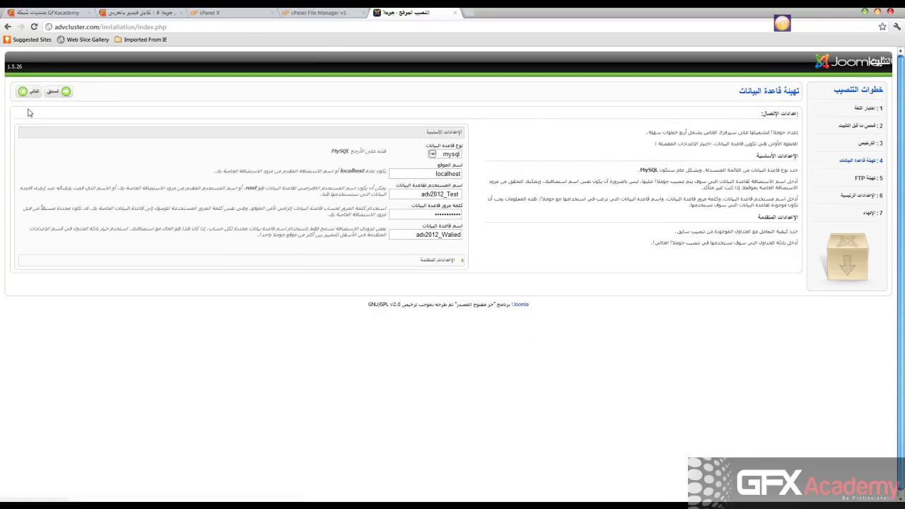
left_click(456, 211)
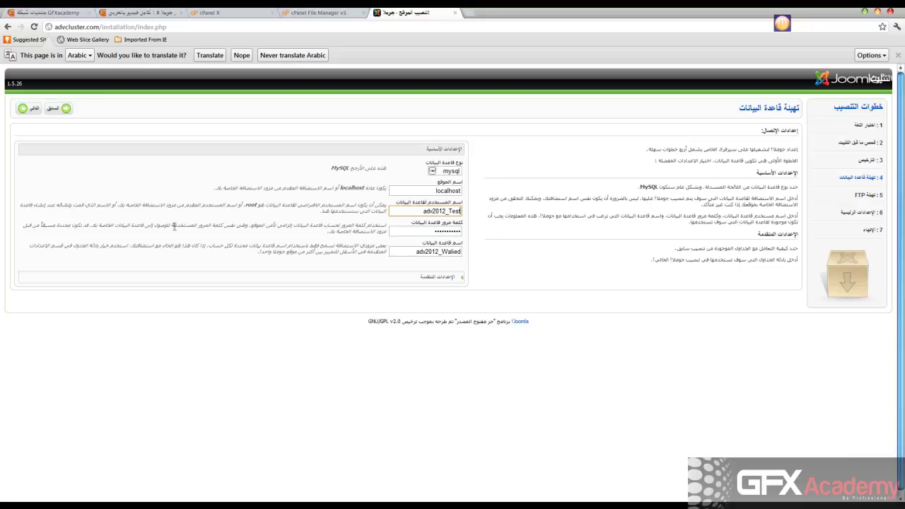
Resubmit the database settings, keep the FTP layer set to No, and expand Advanced Settings
left_click(22, 110)
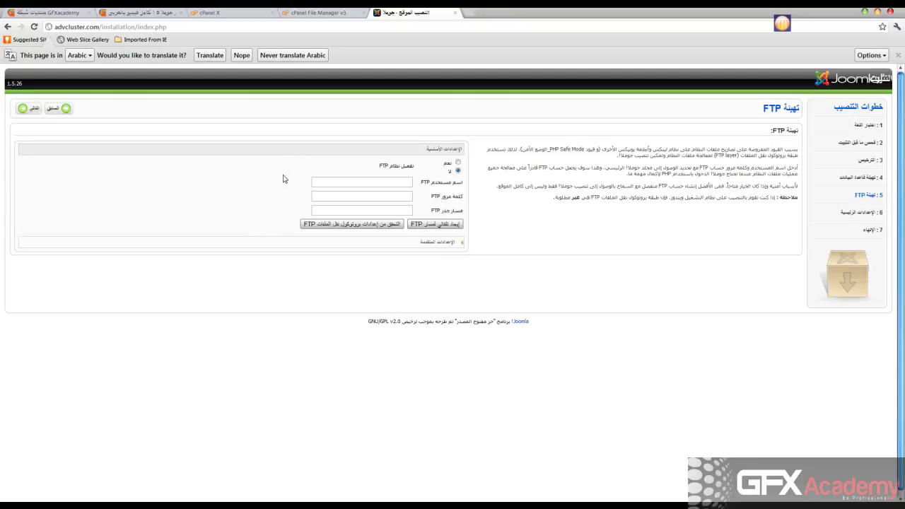
left_click_drag(868, 178, 836, 178)
left_click(457, 162)
left_click(458, 171)
left_click(458, 243)
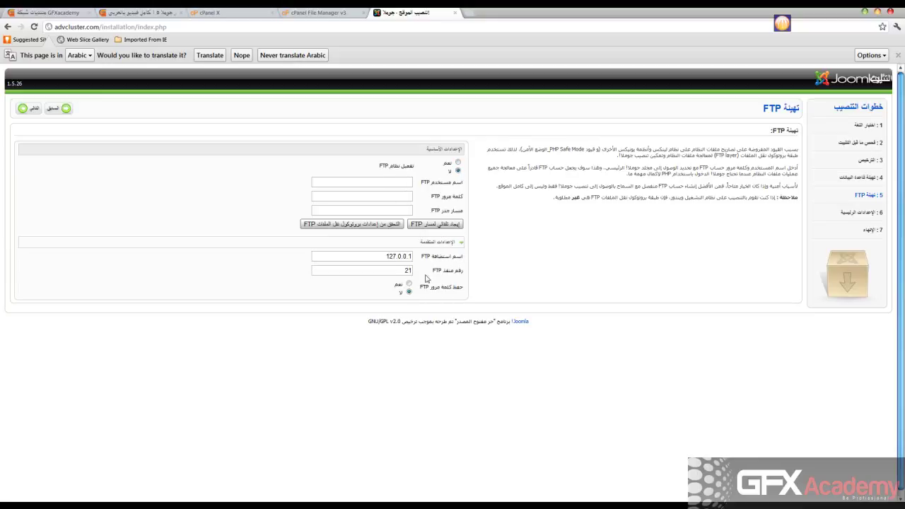
Enter the site name الموقع الرسمى للتدريب عن بعد in Main Configuration
left_click(24, 110)
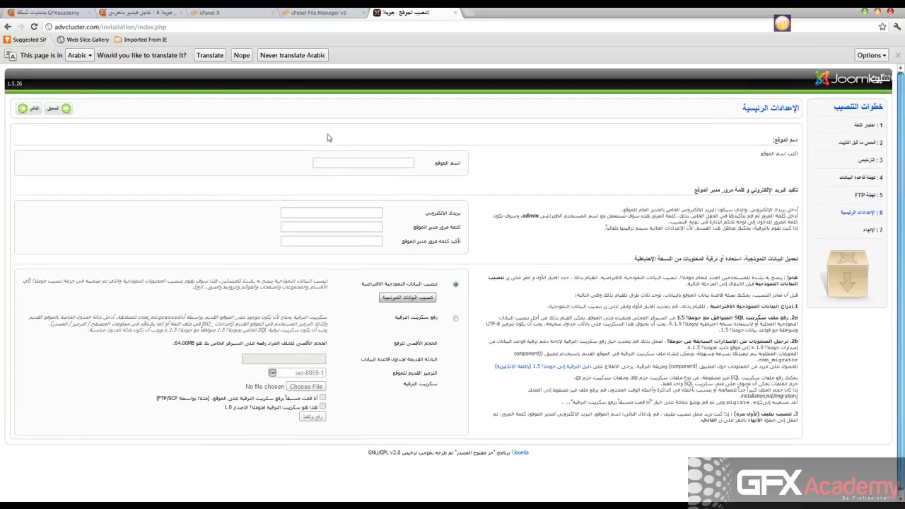
left_click(339, 162)
type("كورس جوملا 1.5")
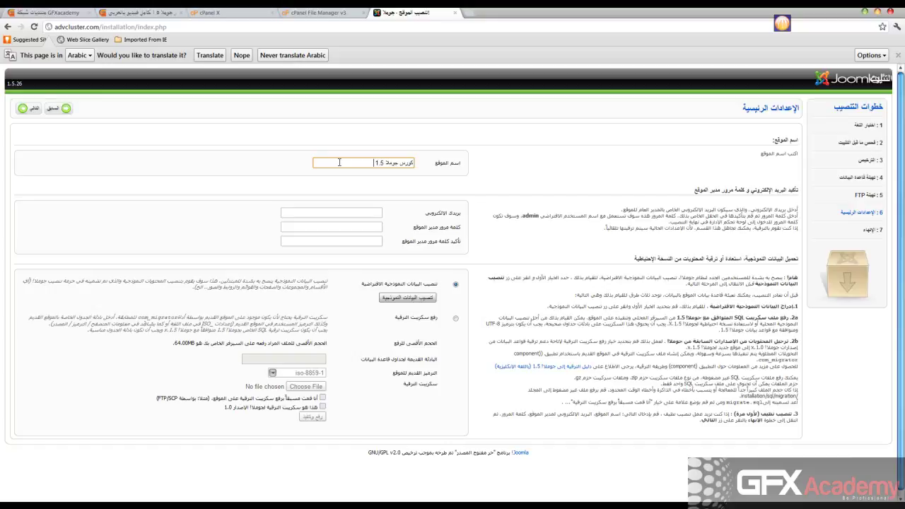
key("BackSpace")
key("BackSpace")
key("BackSpace")
key("BackSpace")
key("BackSpace")
key("BackSpace")
key("BackSpace")
key("BackSpace")
key("BackSpace")
key("BackSpace")
key("BackSpace")
key("BackSpace")
key("BackSpace")
key("BackSpace")
type("الموقع")
type(" الرسمى")
type("ال")
type(" للت")
type("دريب ب")
type("ج")
key("BackSpace")
key("BackSpace")
key("BackSpace")
type("عن ب")
Enter the administrator e-mail and the admin password with its confirmation
left_click(343, 213)
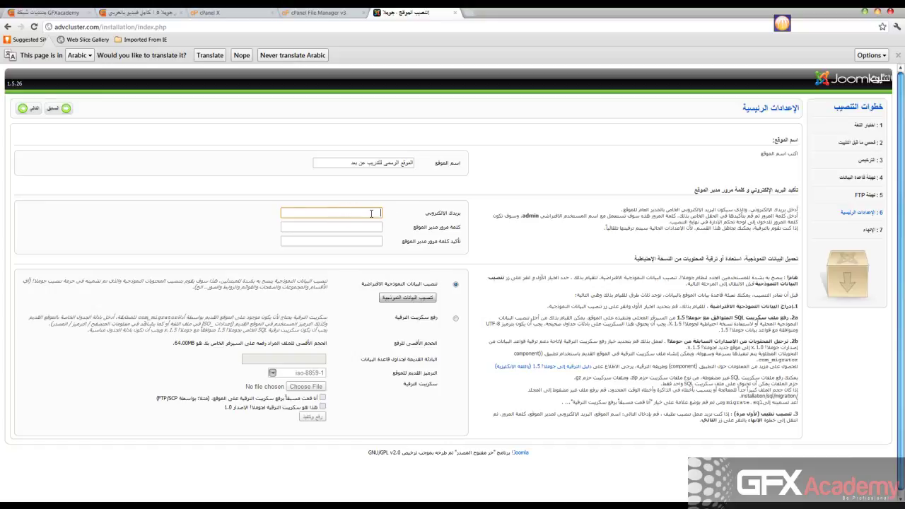
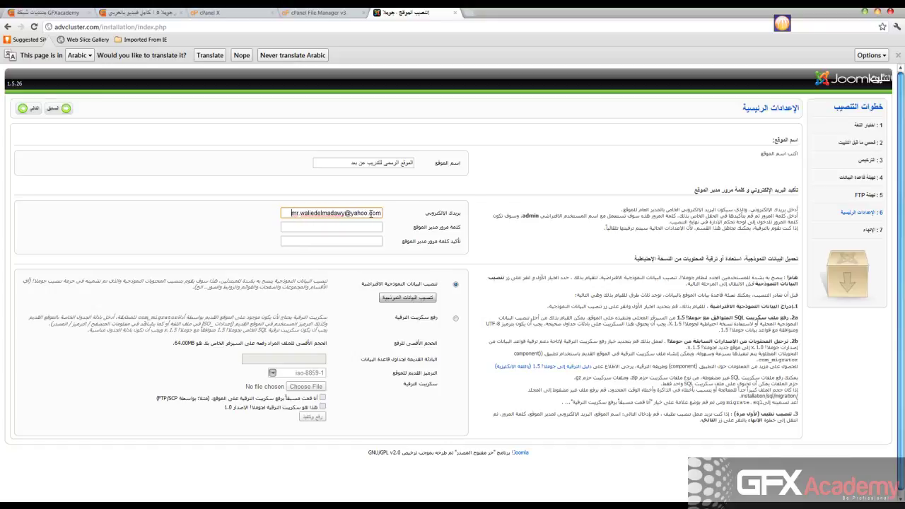
key("Tab")
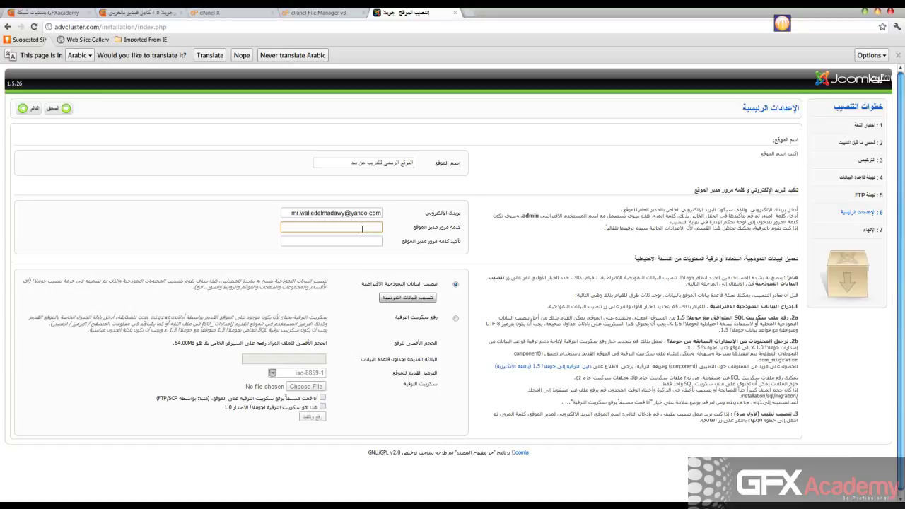
type("123456789123")
key("Tab")
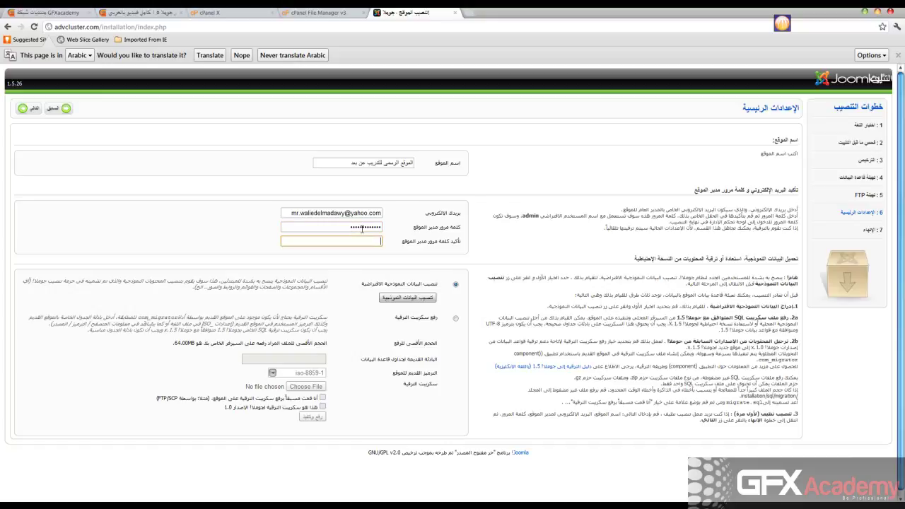
type("12345678")
left_click(281, 190)
Cancel the no-sample-data warning, continue and confirm OK to reach the Finish page
left_click(21, 109)
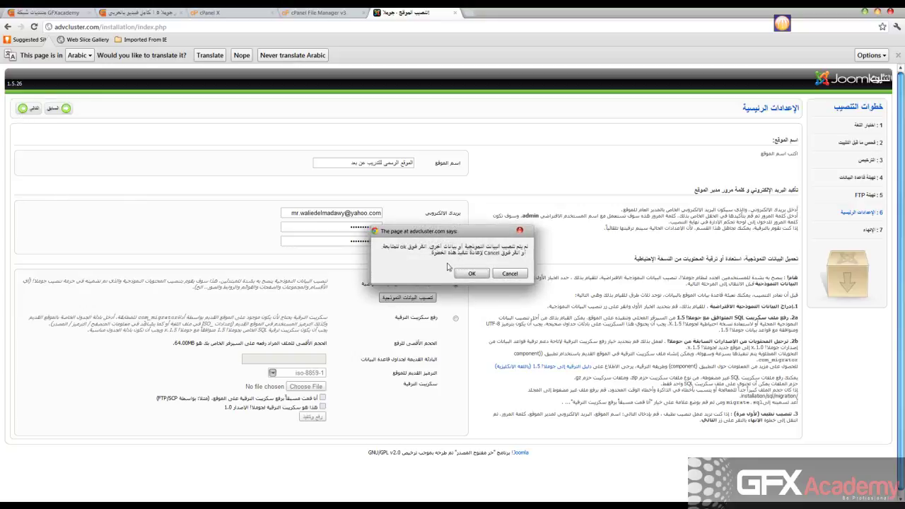
left_click(515, 275)
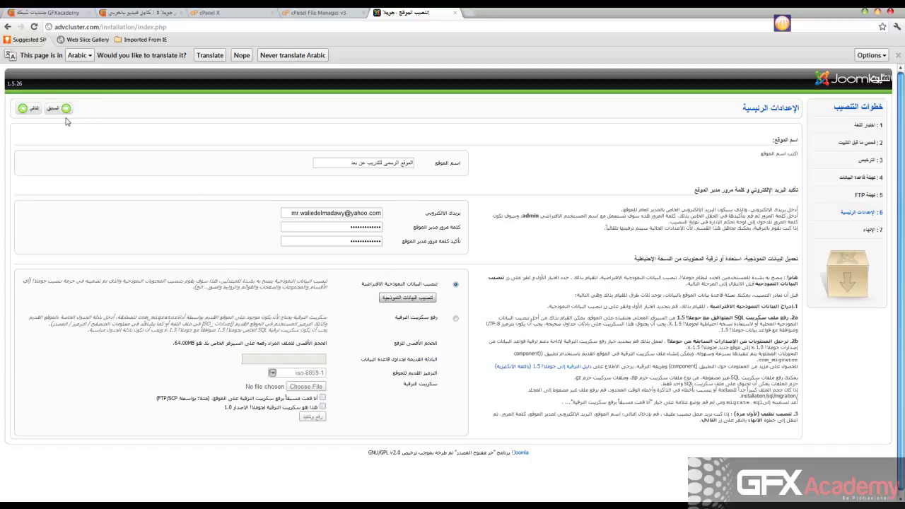
left_click(24, 110)
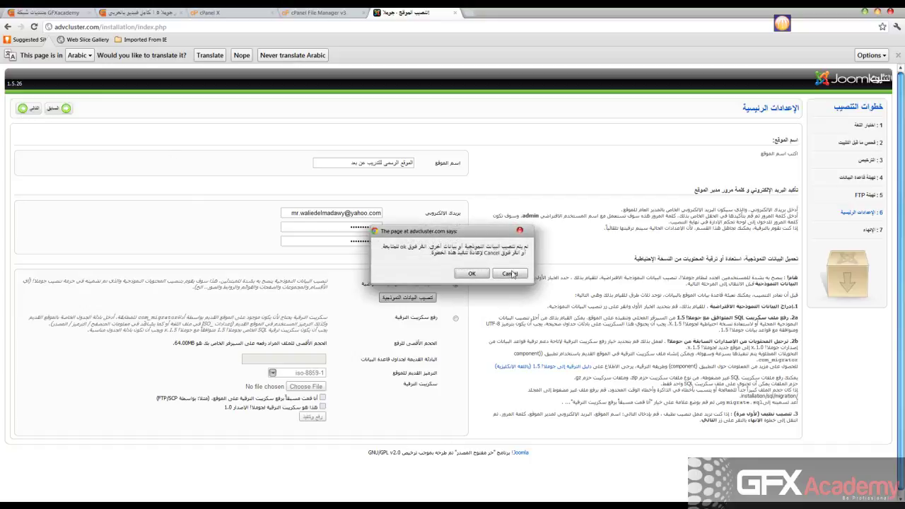
left_click(471, 271)
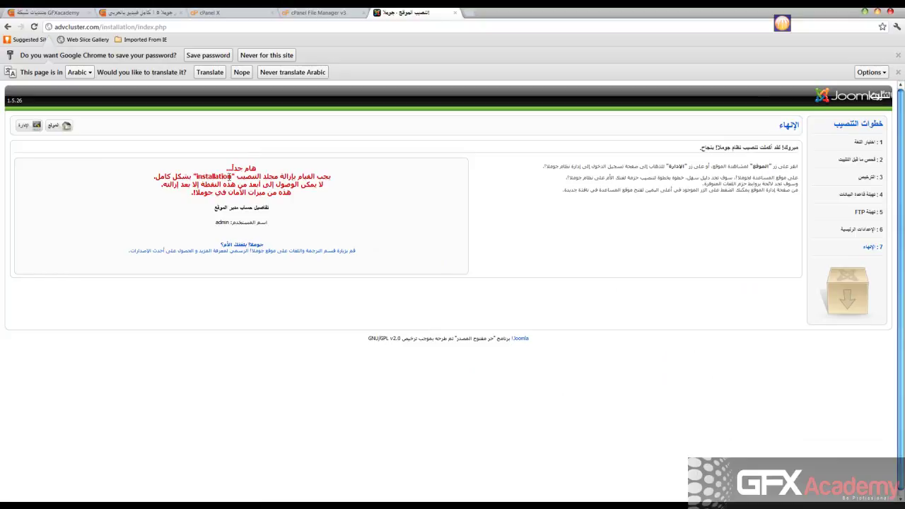
double_click(209, 176)
left_click(317, 13)
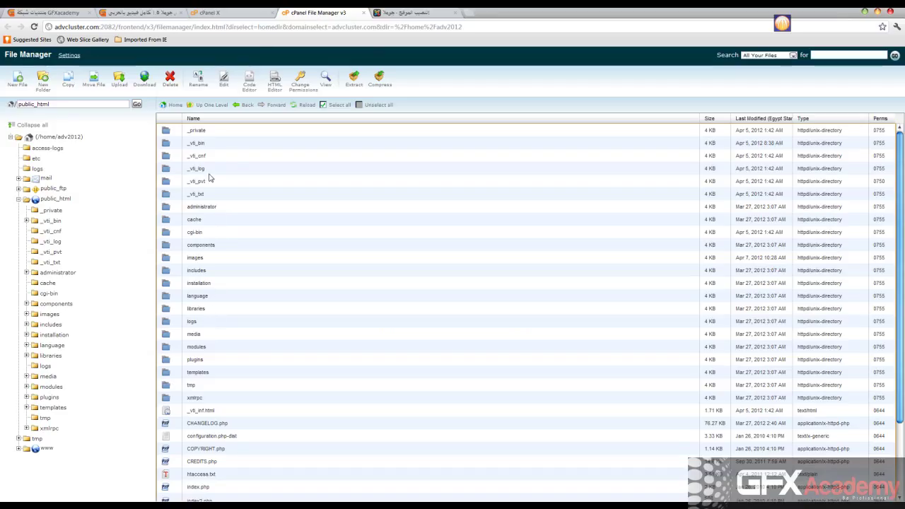
Delete the public_html/installation folder and return to the Joomla Finish page
left_click(168, 285)
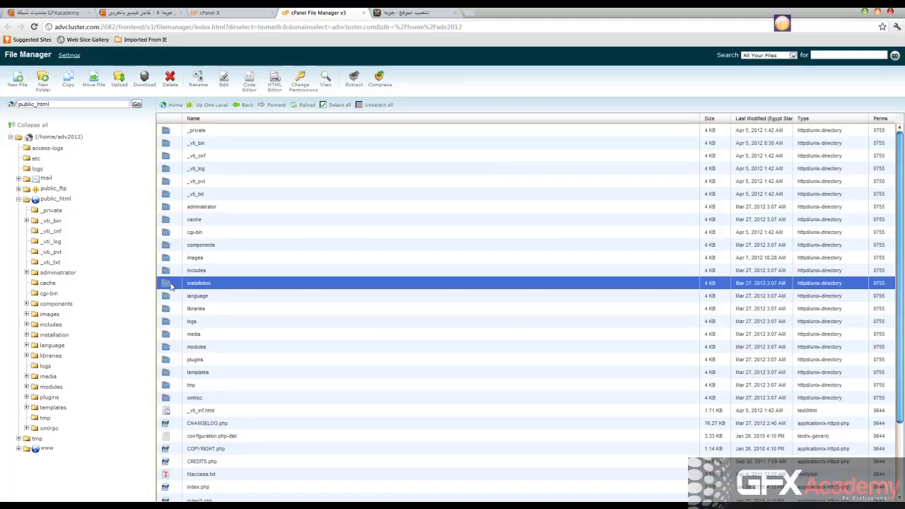
left_click(169, 79)
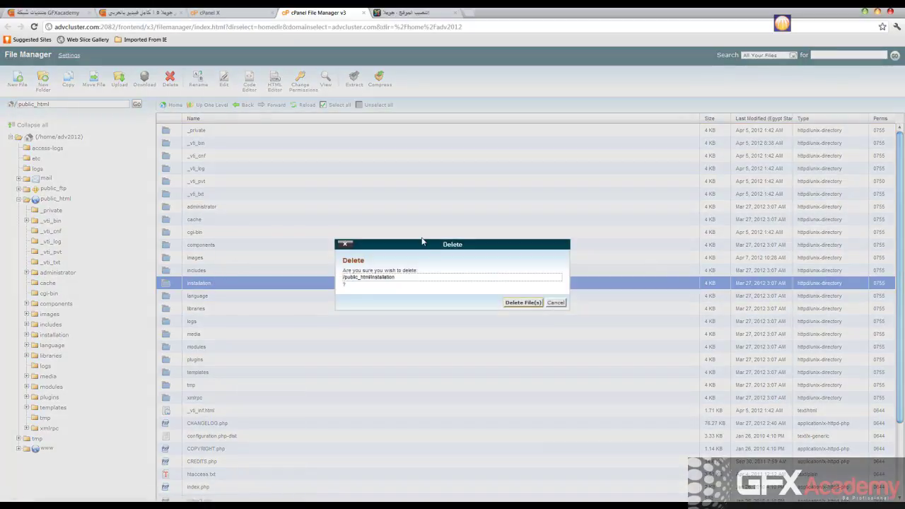
left_click(515, 306)
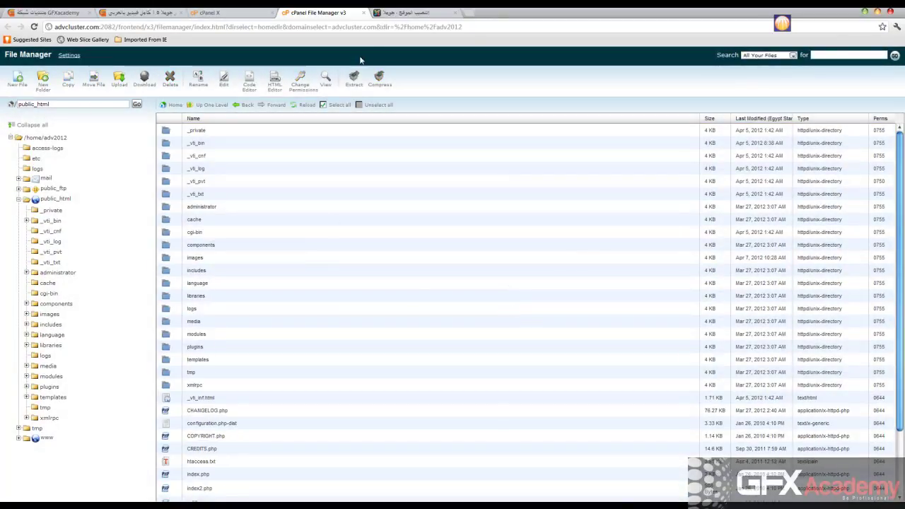
left_click(403, 13)
left_click(148, 212)
double_click(220, 223)
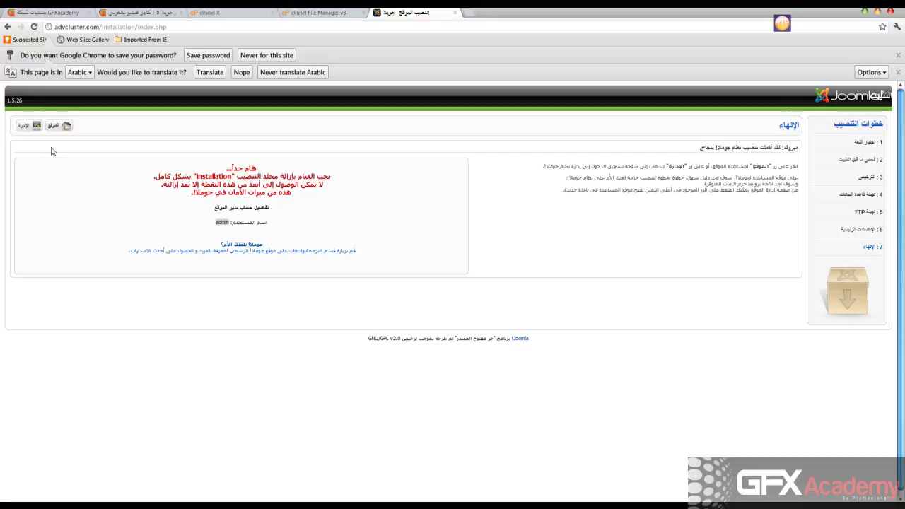
View the site's front page, then load advcluster.com/administrator for the admin login
left_click(62, 127)
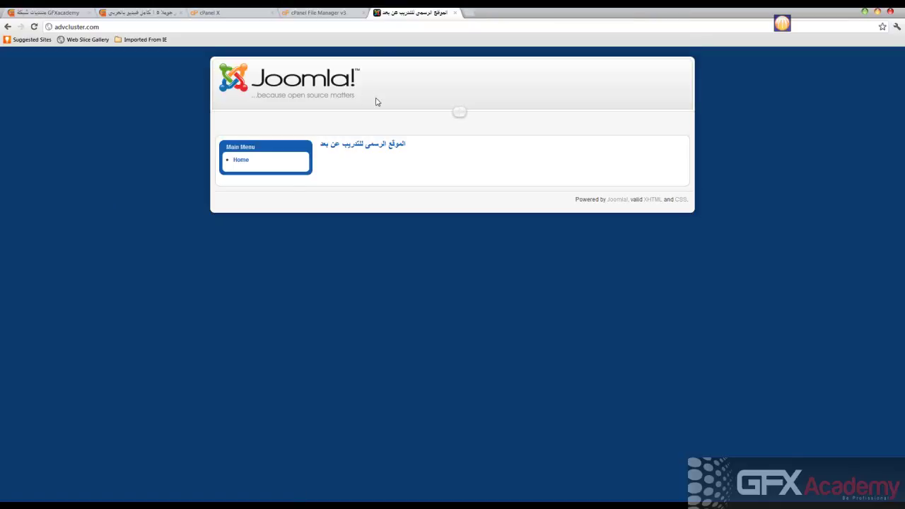
left_click(108, 26)
left_click(124, 26)
left_click(113, 28)
left_click(117, 28)
type("/")
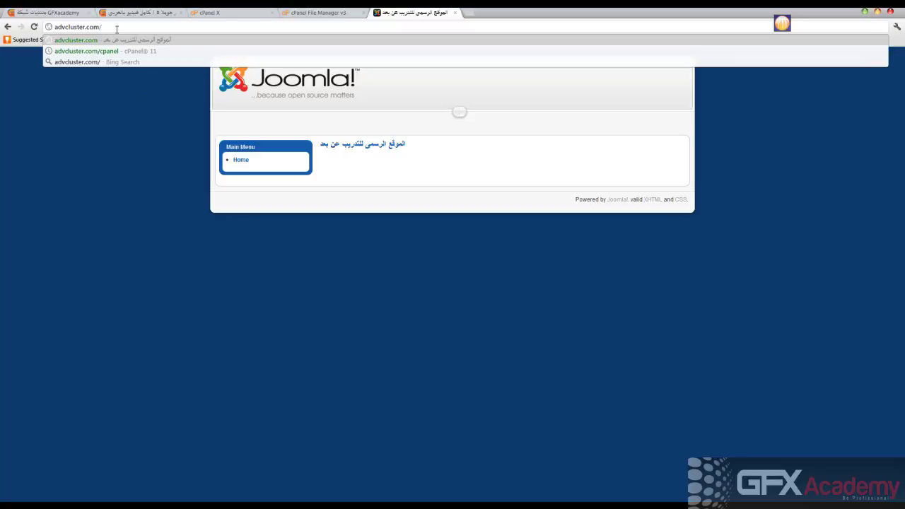
type("admin")
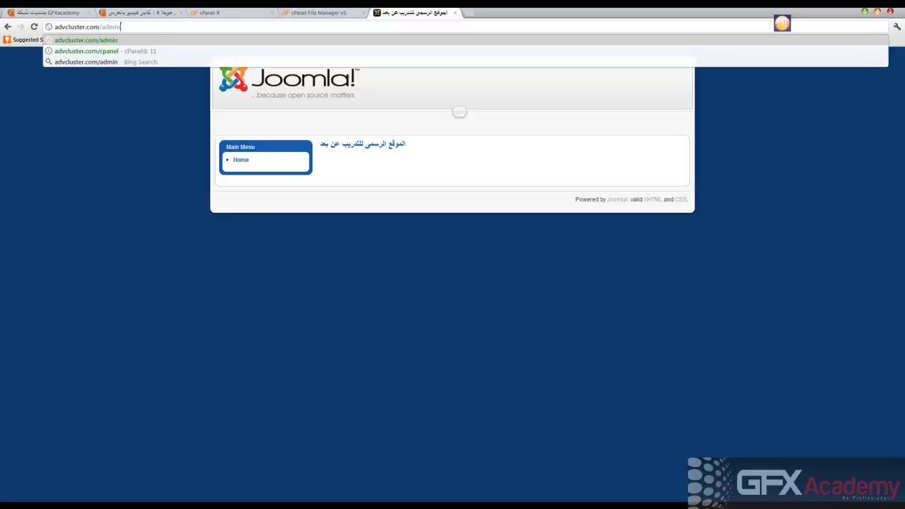
type("istrator")
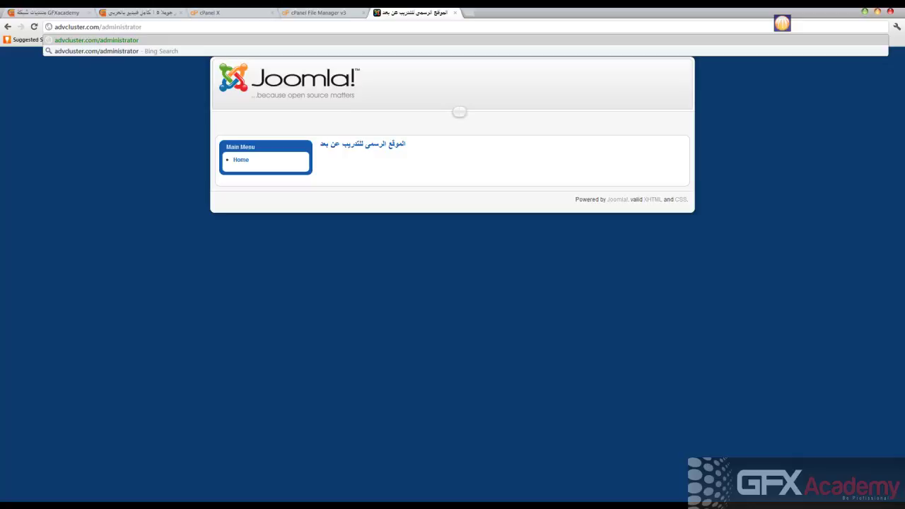
key("Return")
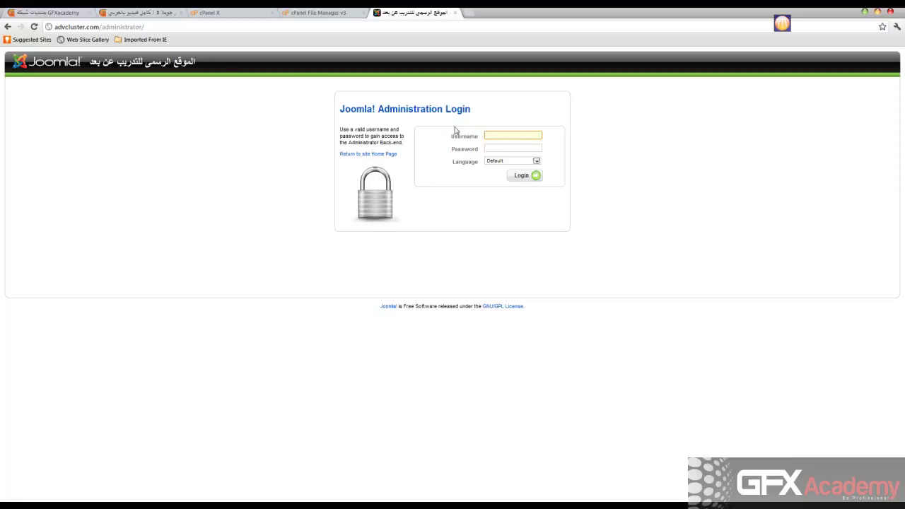
Log in to the Joomla administrator with the saved admin username and password
left_click(501, 135)
left_click(493, 150)
left_click(494, 150)
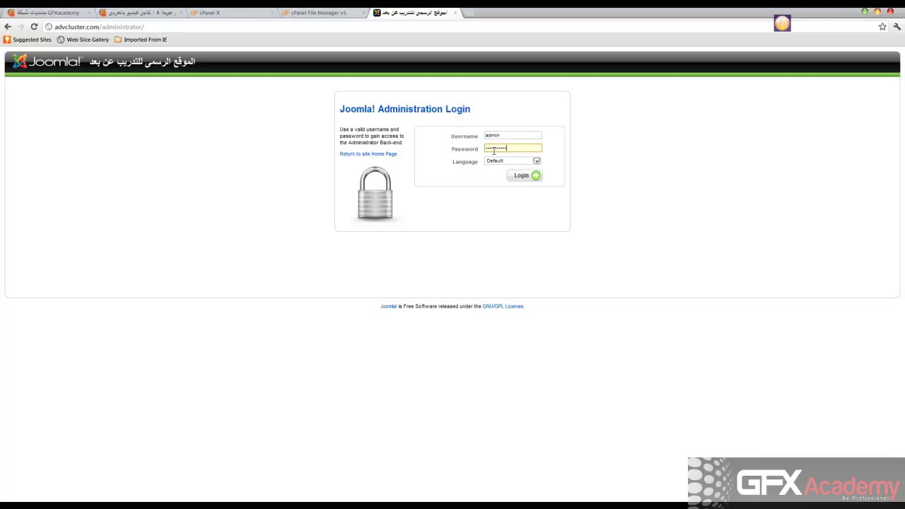
key("Return")
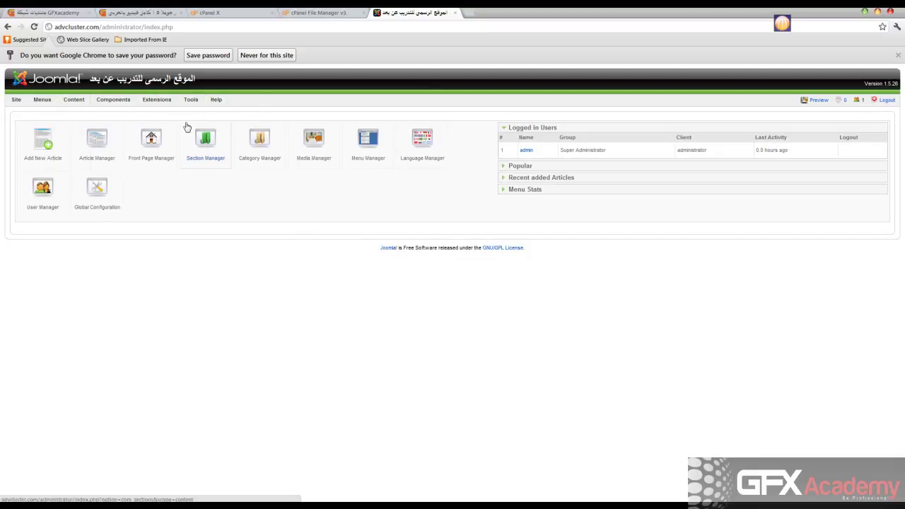
Preview the front-end home page in a new tab, compare it with the admin panel, then log out
left_click(819, 102)
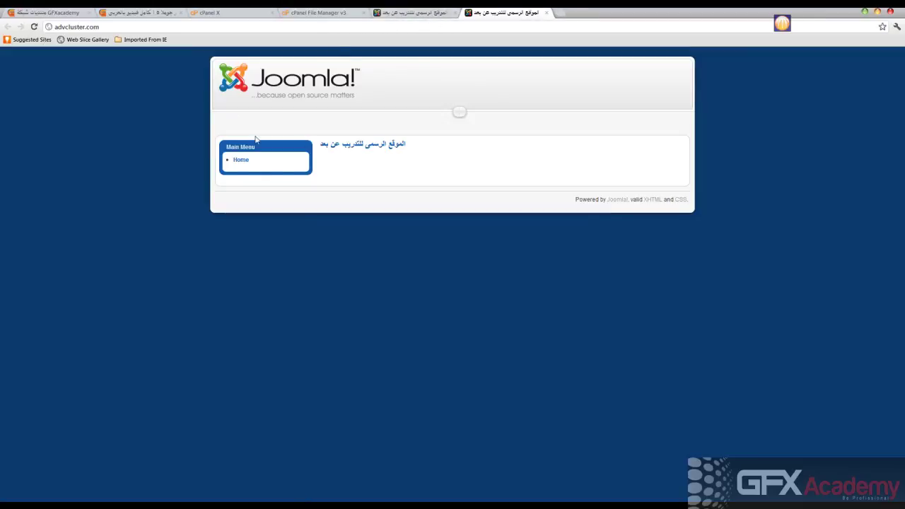
left_click(415, 14)
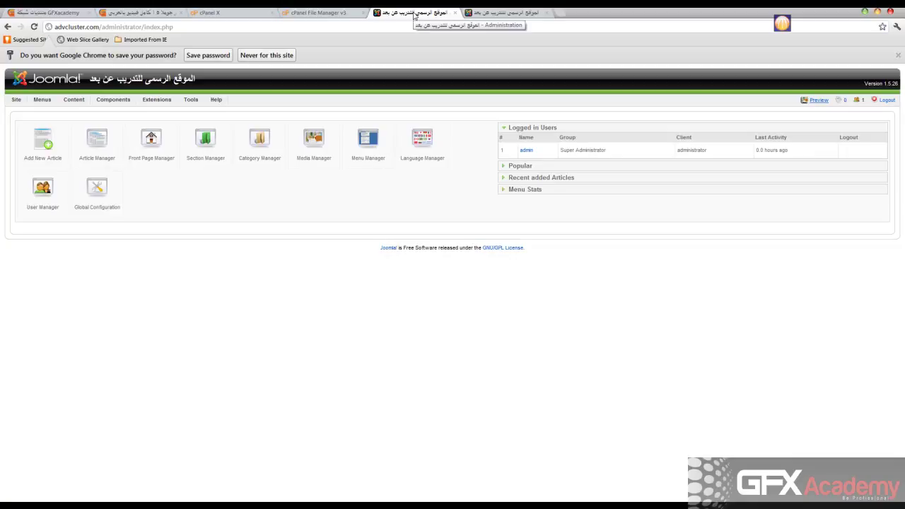
left_click(504, 15)
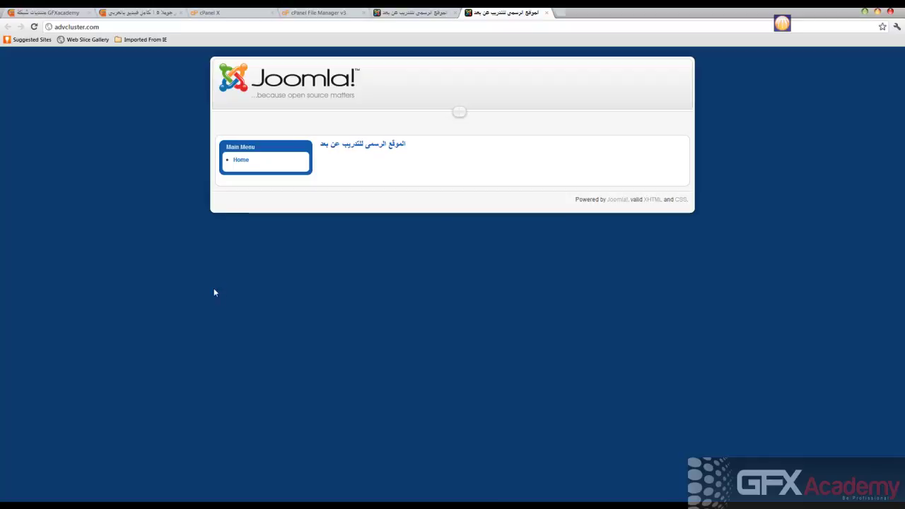
left_click(388, 13)
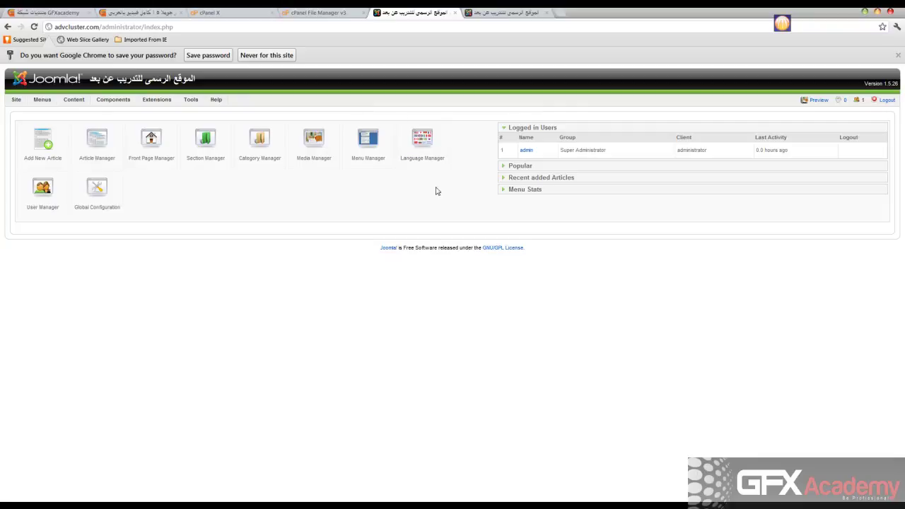
left_click(504, 13)
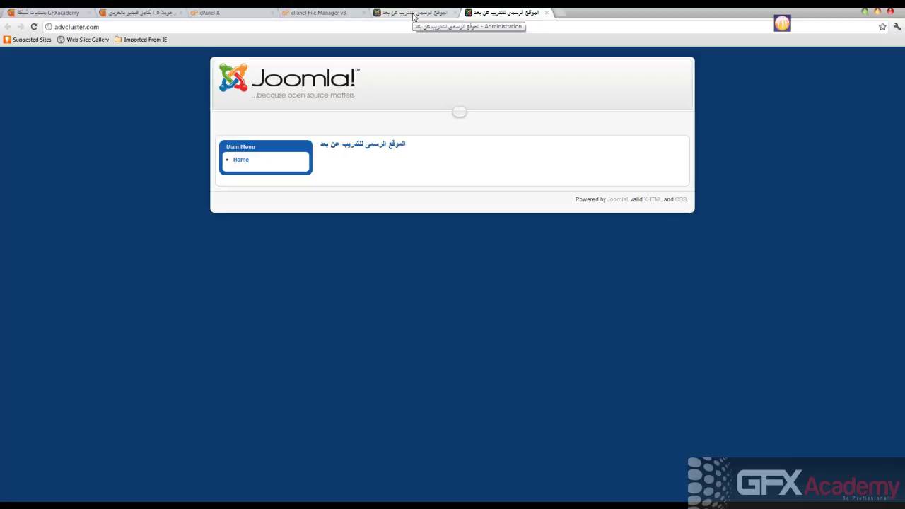
left_click(414, 14)
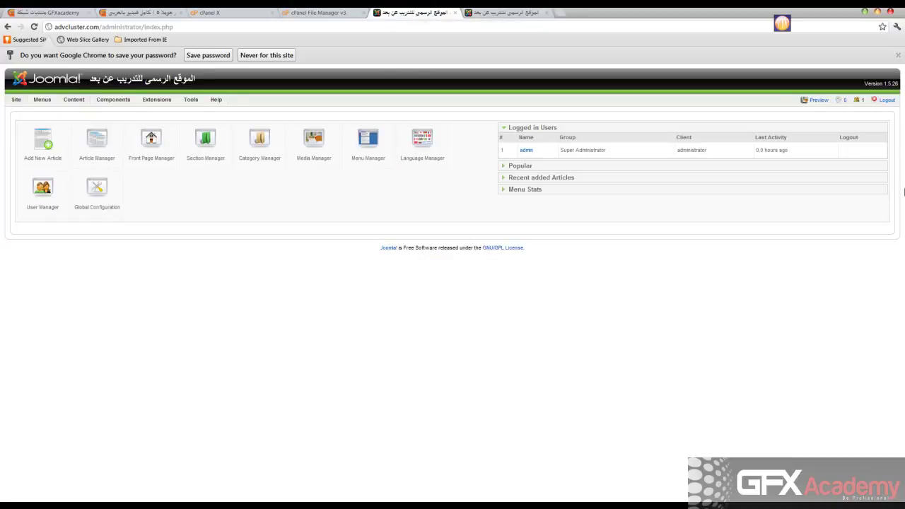
left_click(886, 100)
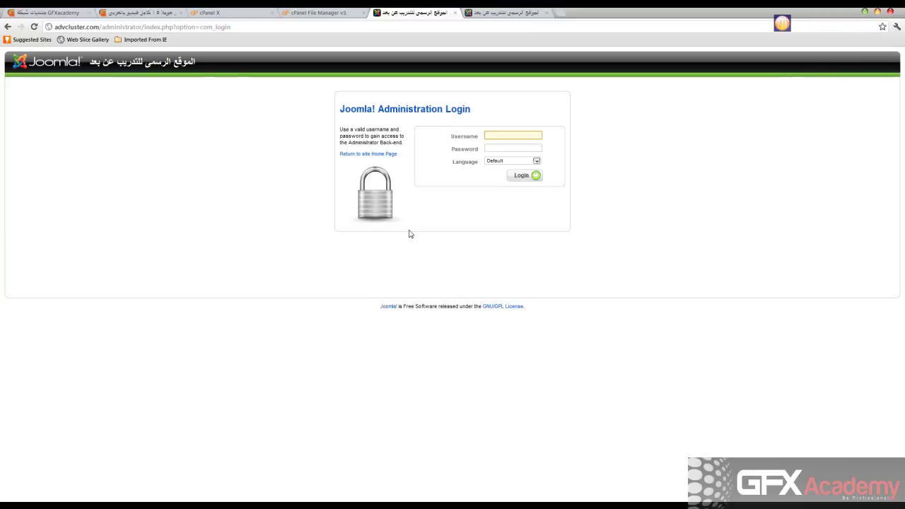
In the public_html listing, select the _private, _vti_* and cgi-bin folders
left_click(320, 13)
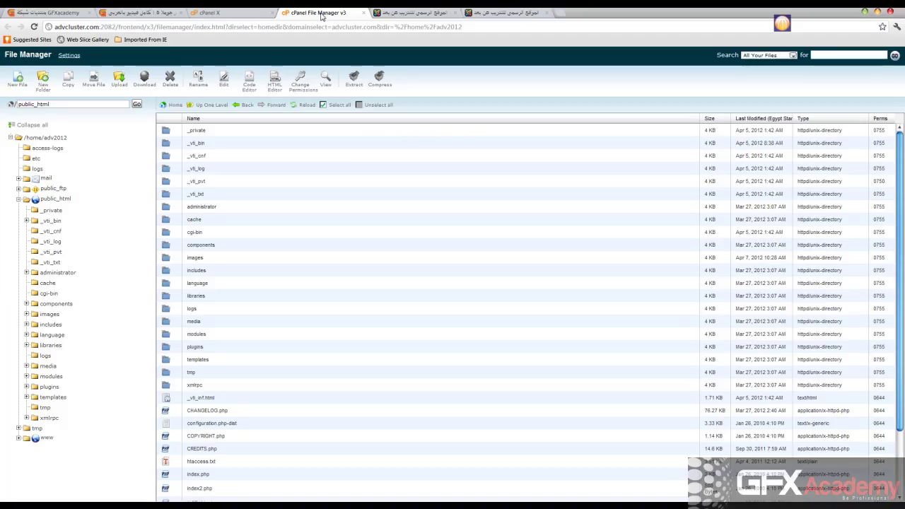
left_click(167, 208)
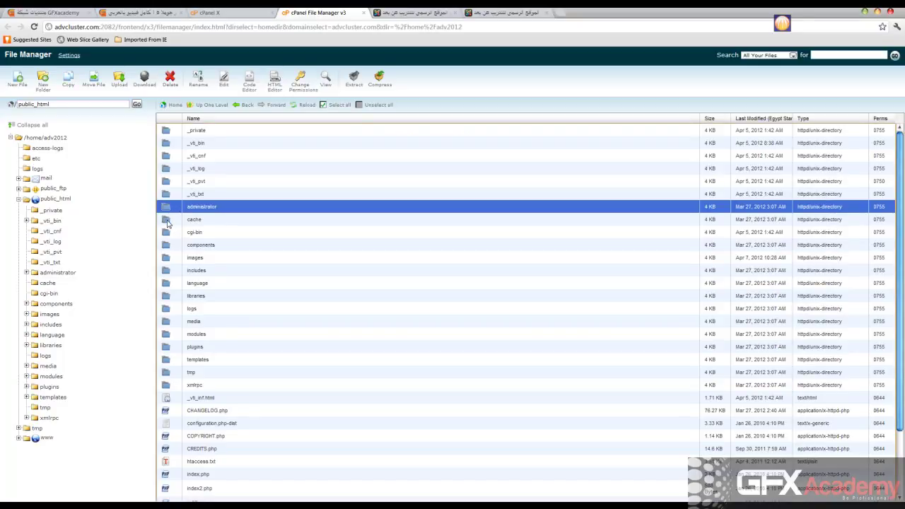
scroll(278, 241, "down", 2)
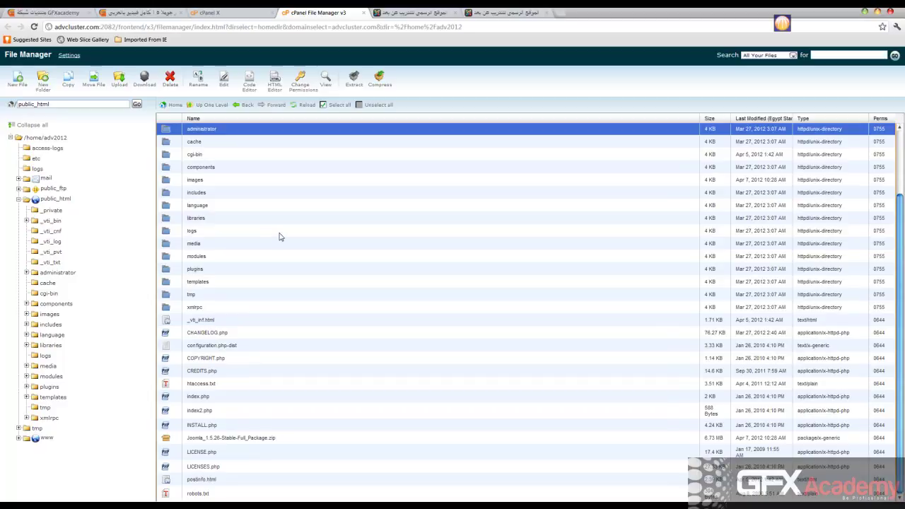
scroll(252, 247, "up", 1)
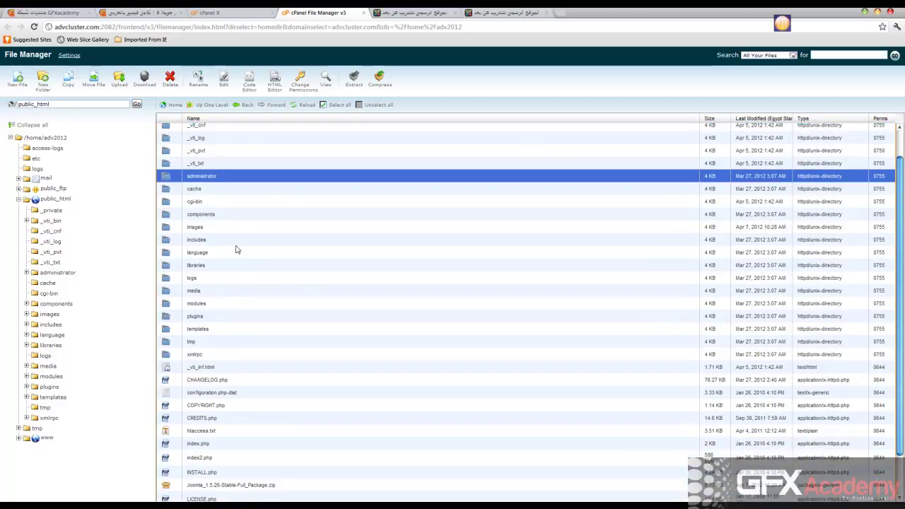
scroll(183, 165, "up", 1)
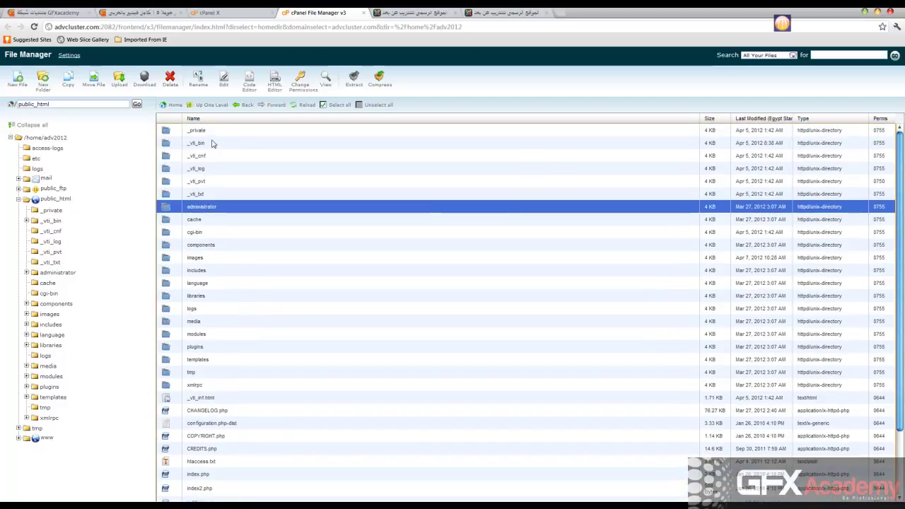
left_click(167, 131)
left_click(167, 142)
left_click(166, 156)
left_click(167, 169)
left_click(167, 193)
left_click(168, 132, "shift")
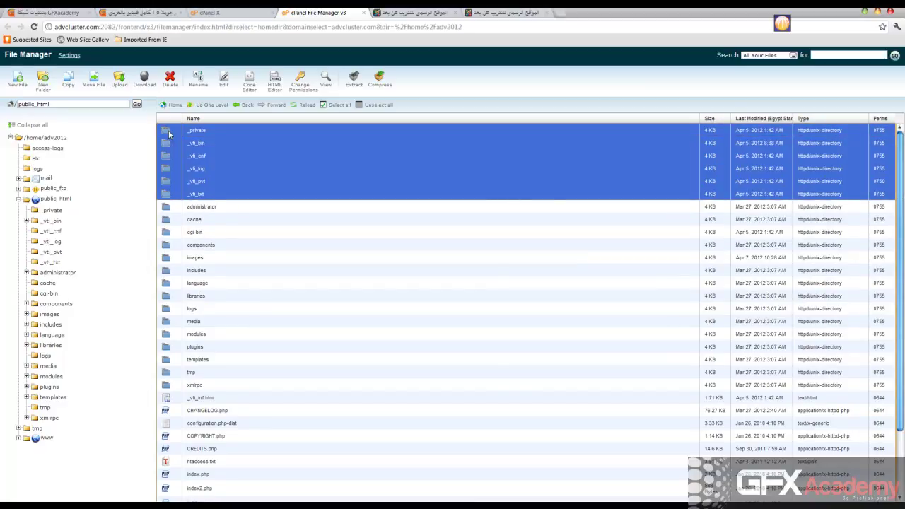
left_click(169, 233, "ctrl")
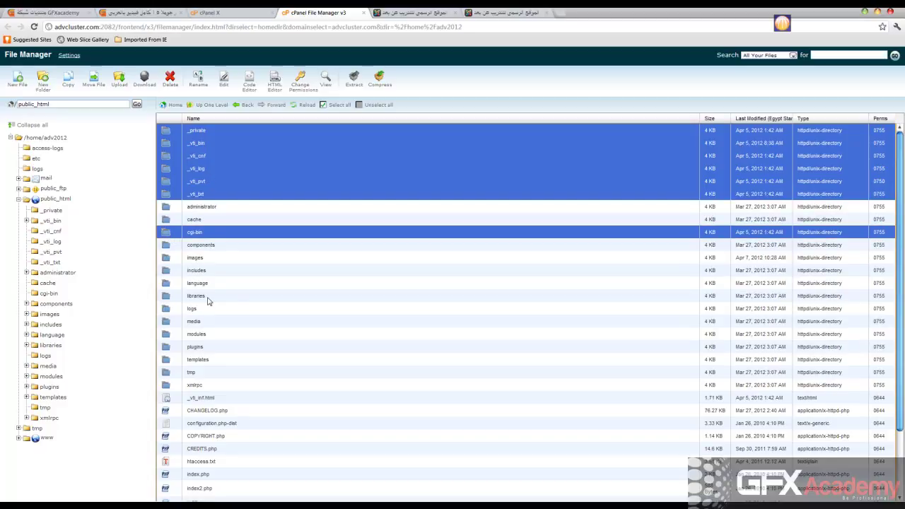
Select the Joomla folders instead, from administrator and cache through templates, tmp and xmlrpc
left_click(200, 207)
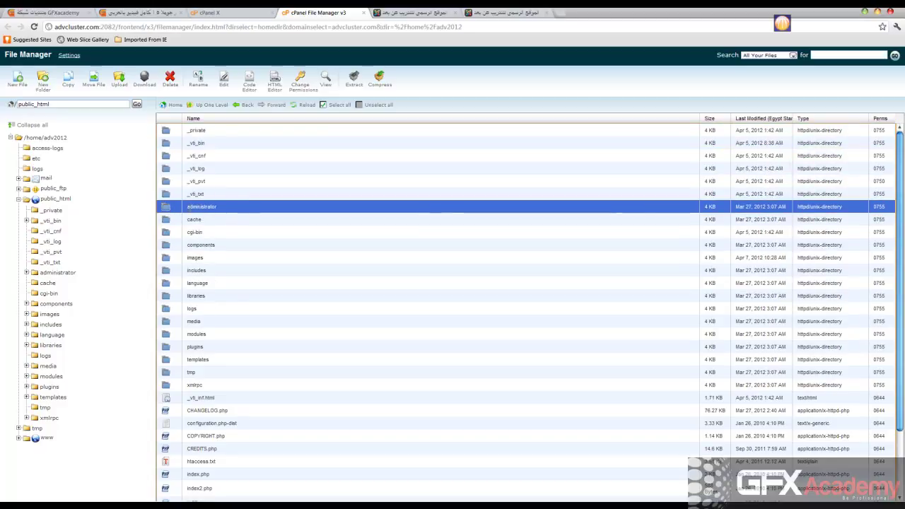
left_click(166, 219, "ctrl")
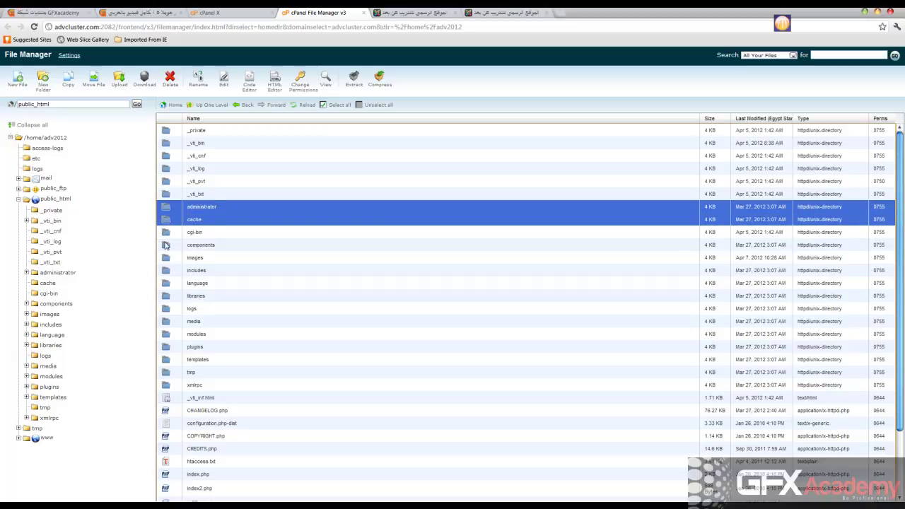
left_click(166, 246, "ctrl")
left_click(166, 258, "ctrl")
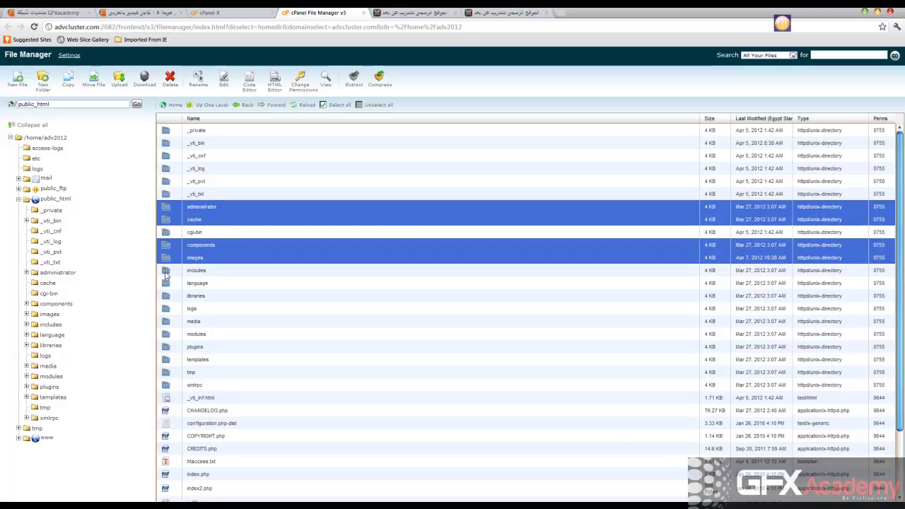
left_click(166, 271, "ctrl")
left_click(166, 284, "ctrl")
left_click(162, 296, "ctrl")
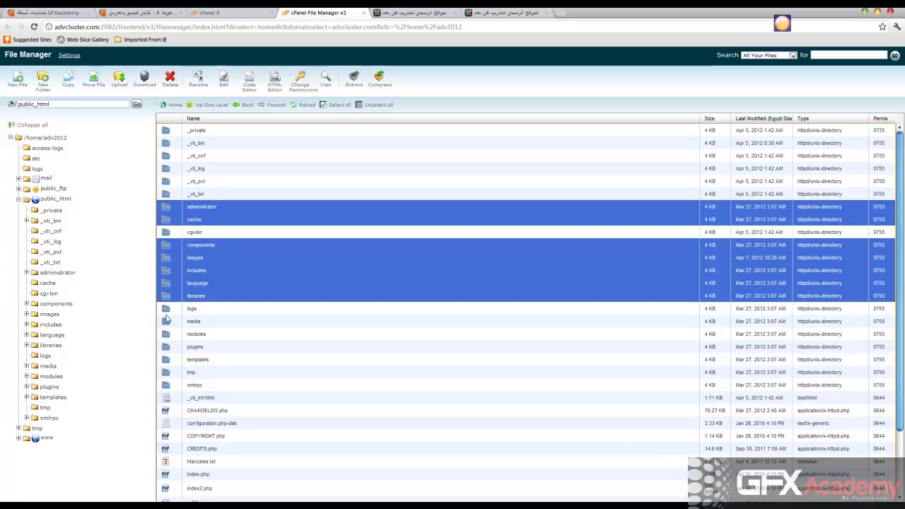
scroll(170, 310, "down", 2)
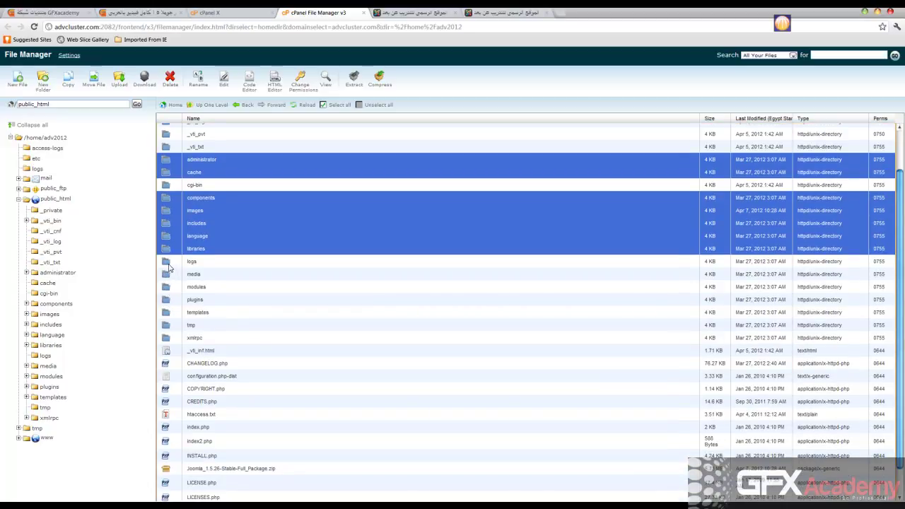
left_click(167, 262, "ctrl")
left_click(167, 275, "ctrl")
left_click(166, 288, "ctrl")
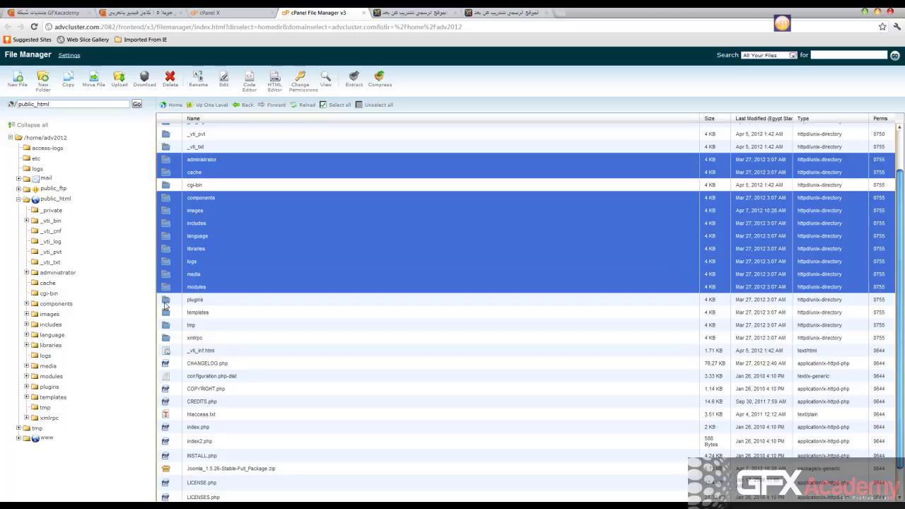
left_click(166, 299, "ctrl")
left_click(167, 312, "ctrl")
left_click(167, 326, "ctrl")
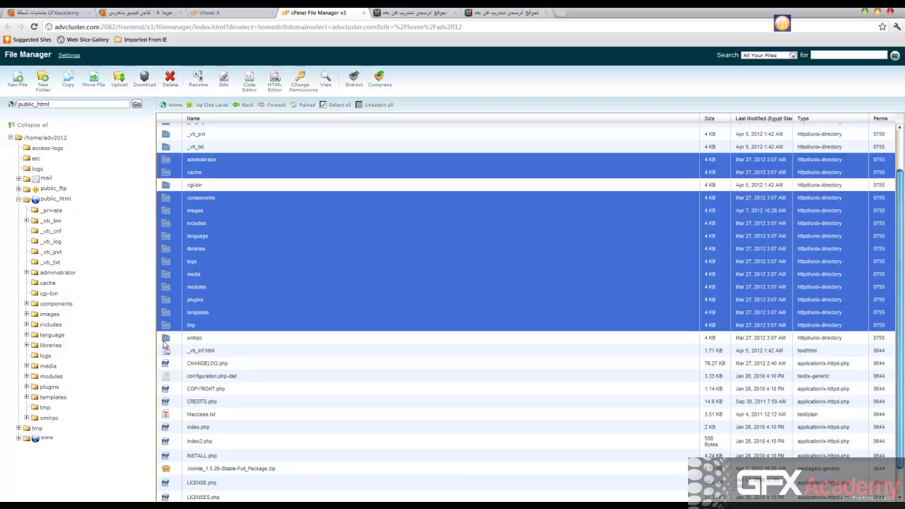
left_click(165, 339, "ctrl")
Add the Joomla root files (CHANGELOG.php through robots.txt, postinfo.html) and delete the whole selection
scroll(167, 346, "down", 1)
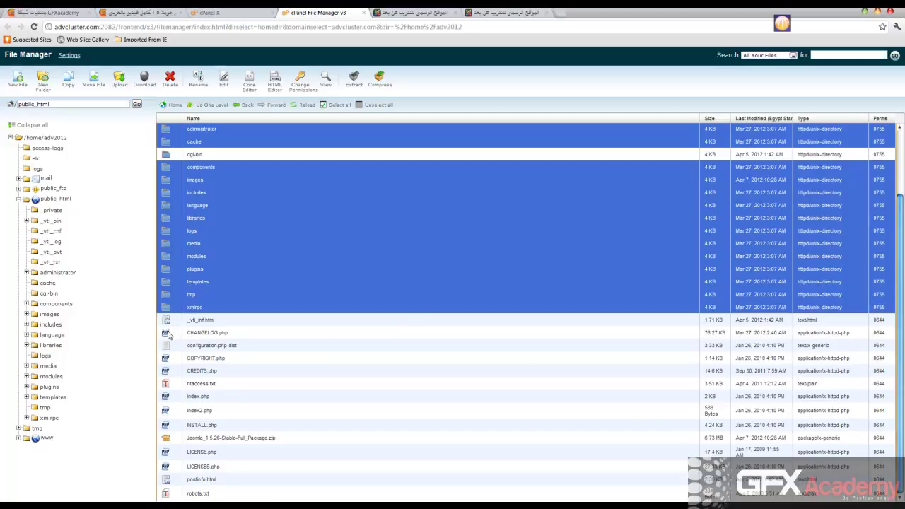
left_click(167, 334, "ctrl")
left_click(164, 348, "ctrl")
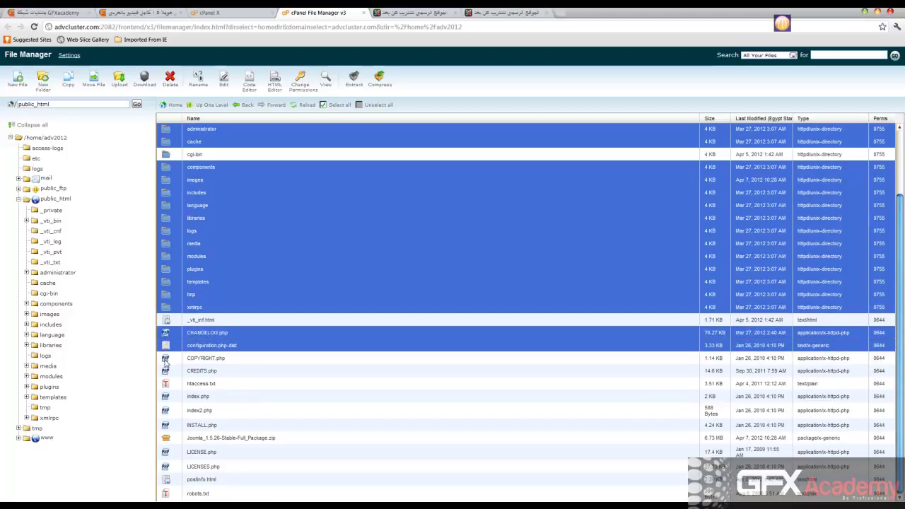
left_click(165, 357, "ctrl")
left_click(165, 371, "ctrl")
left_click(164, 384, "ctrl")
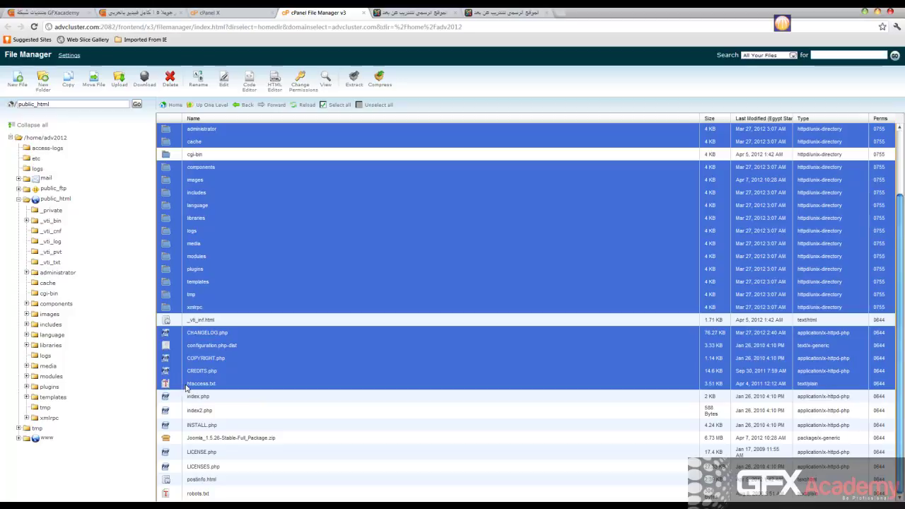
left_click(166, 397, "ctrl")
left_click(166, 412, "ctrl")
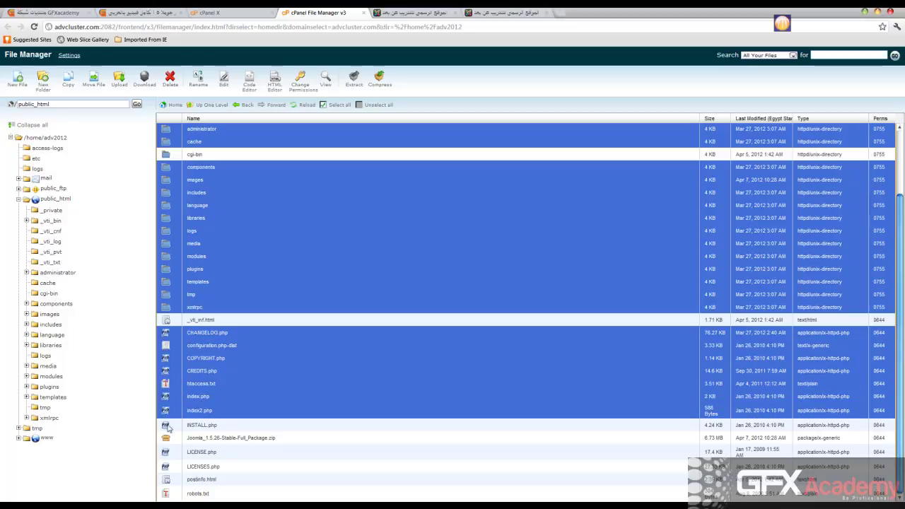
left_click(167, 426, "ctrl")
left_click(166, 453, "ctrl")
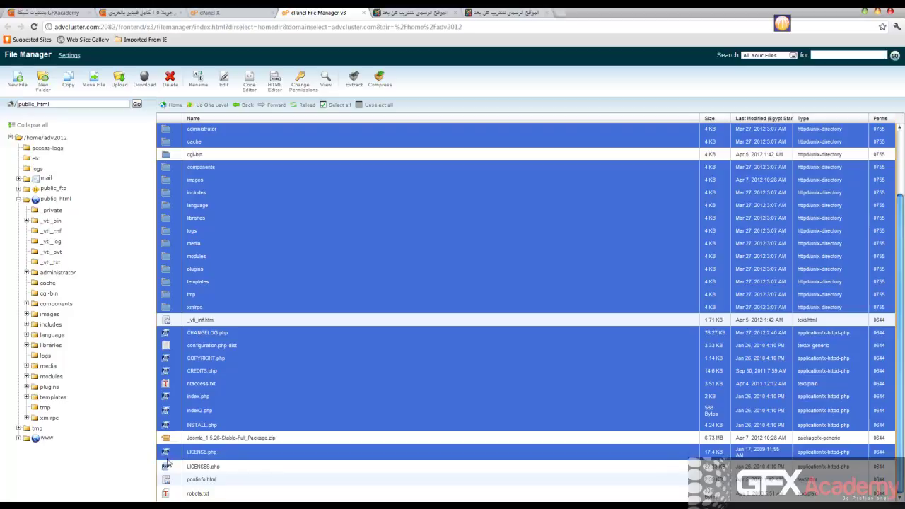
left_click(168, 466, "ctrl")
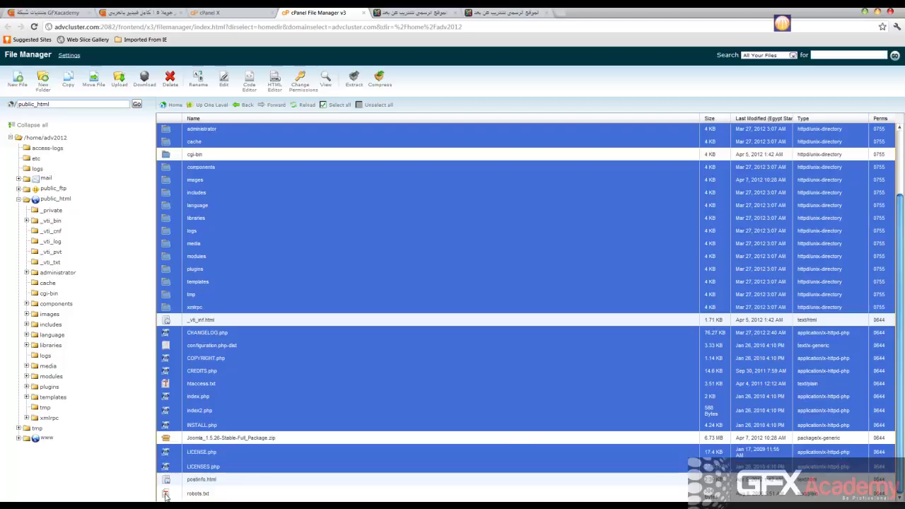
left_click(165, 494, "ctrl")
left_click(168, 481, "ctrl")
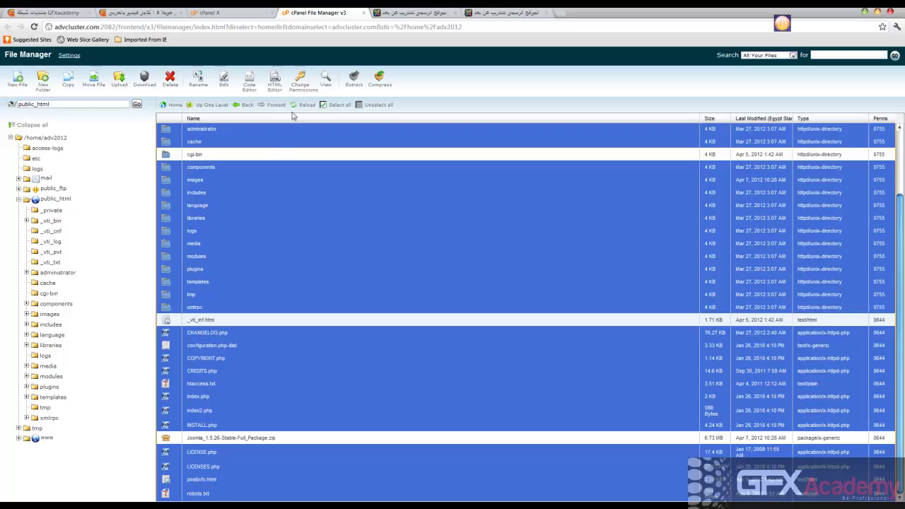
left_click(170, 81)
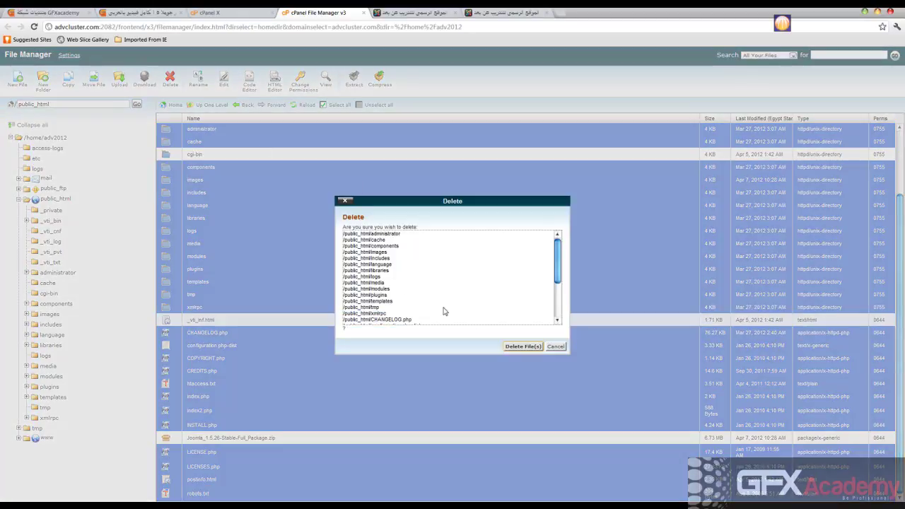
left_click(508, 346)
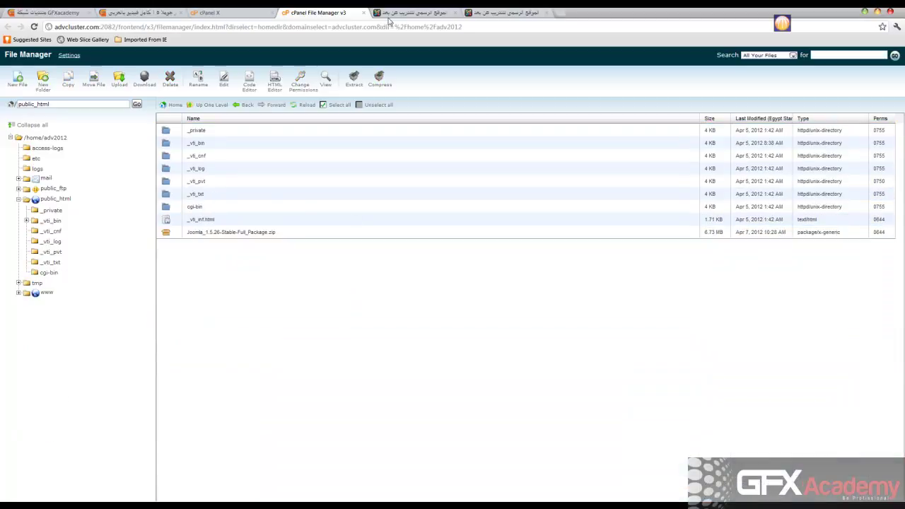
Reload the front-end site to see the bare directory index, then return to the public_html listing
left_click(409, 12)
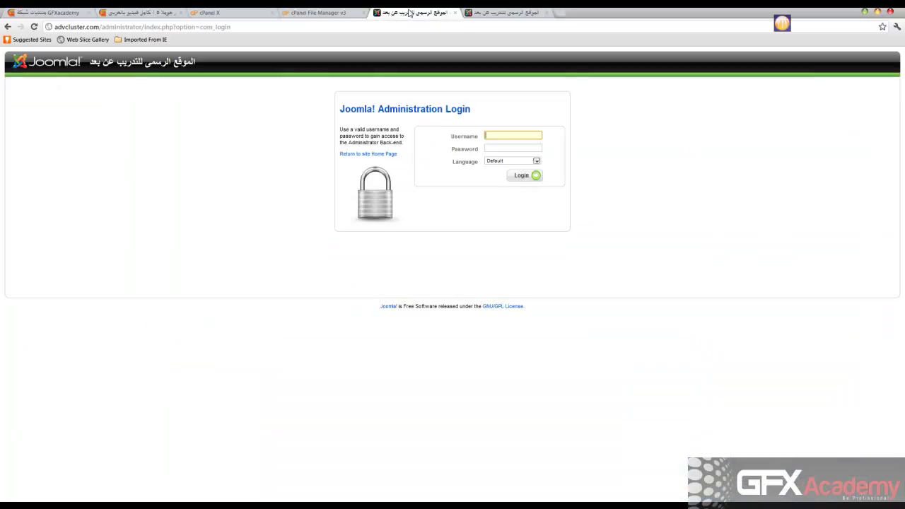
left_click(490, 12)
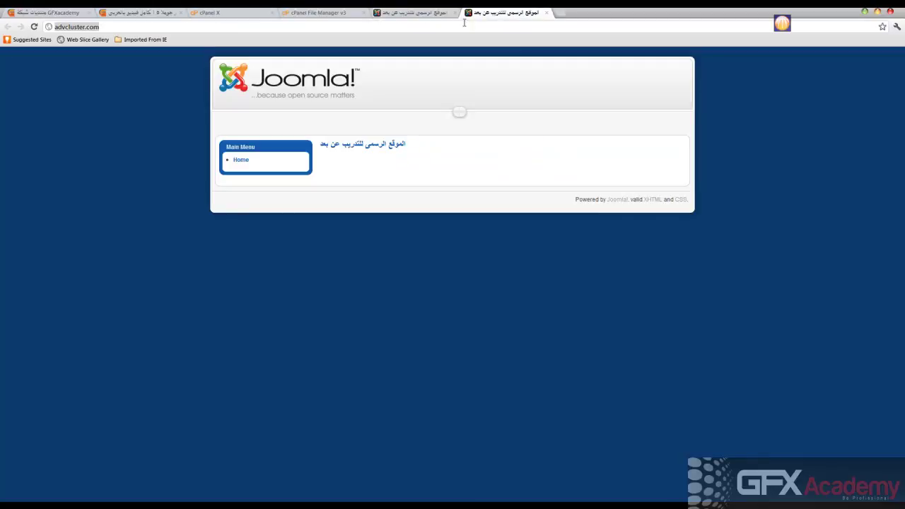
key("Return")
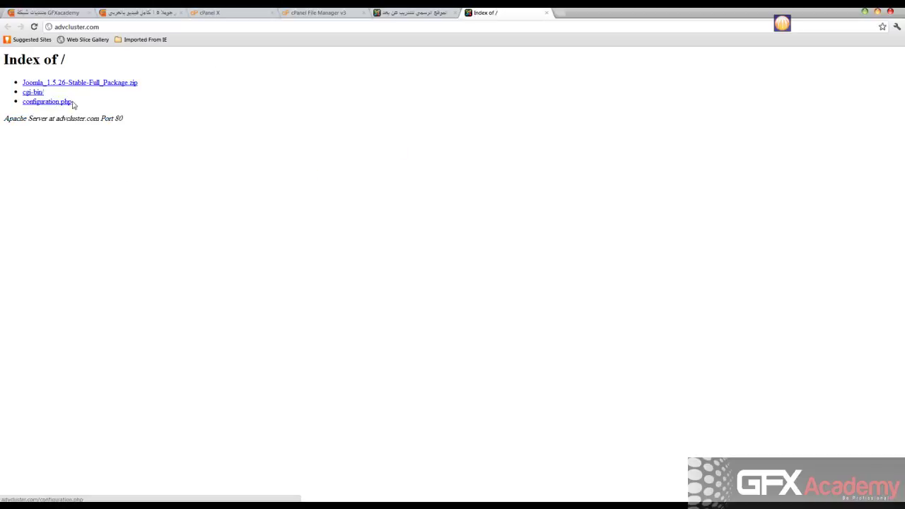
left_click(339, 15)
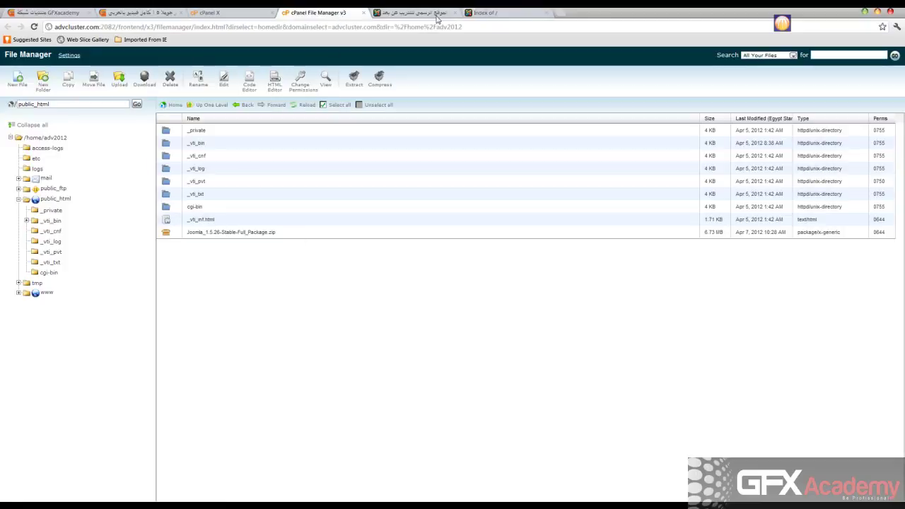
Refresh public_html, delete the leftover configuration.php, and select the Joomla 1.5.26 package zip
left_click(492, 15)
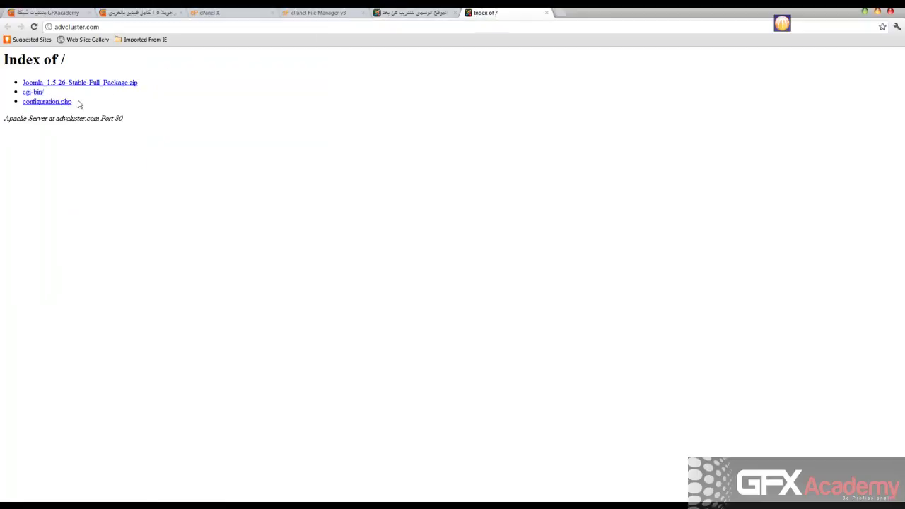
left_click(334, 14)
left_click(306, 105)
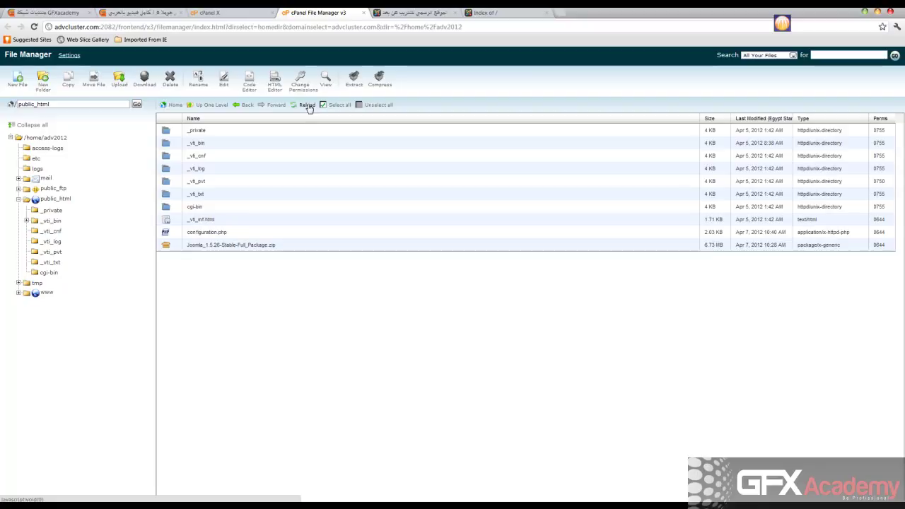
left_click(166, 235)
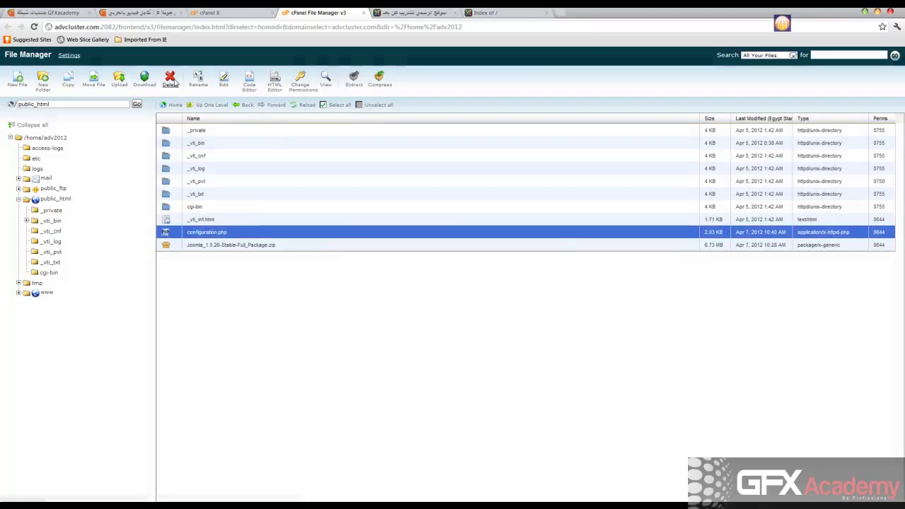
left_click(169, 80)
left_click(526, 302)
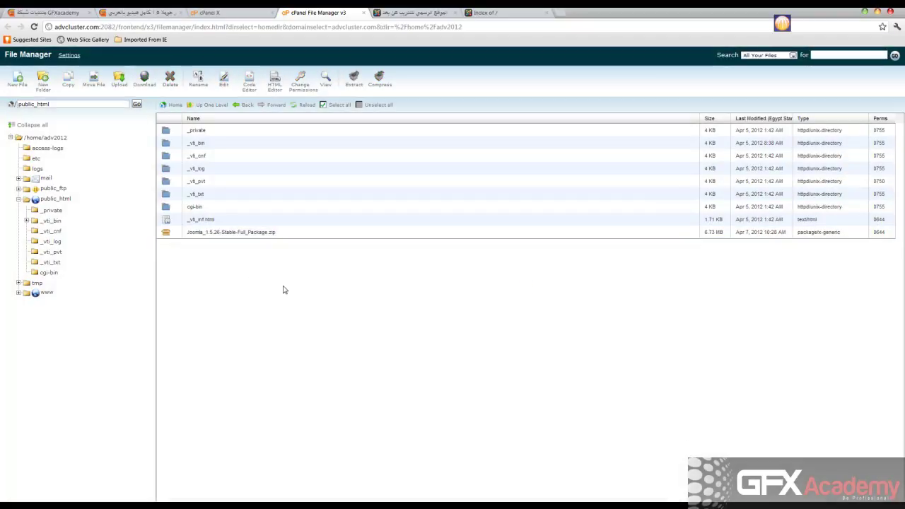
left_click(167, 234)
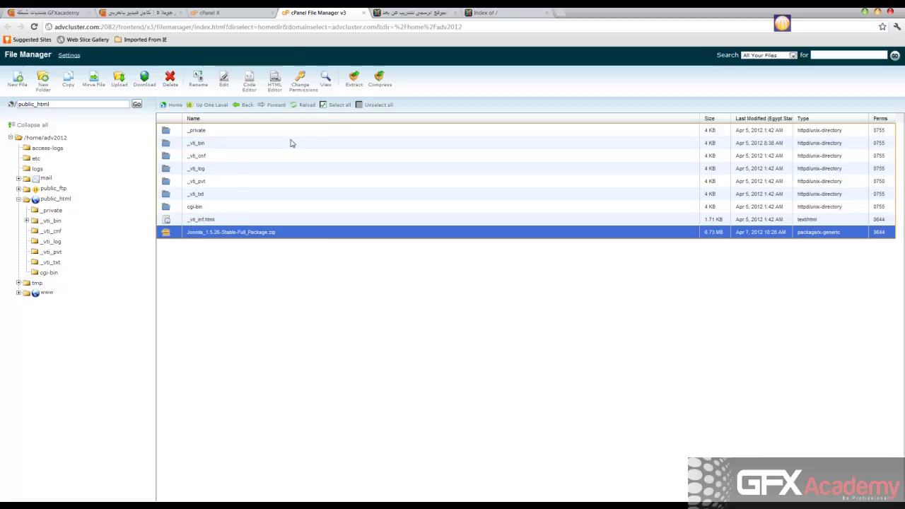
Extract the Joomla 1.5.26 package zip into public_html
left_click(353, 81)
left_click(516, 311)
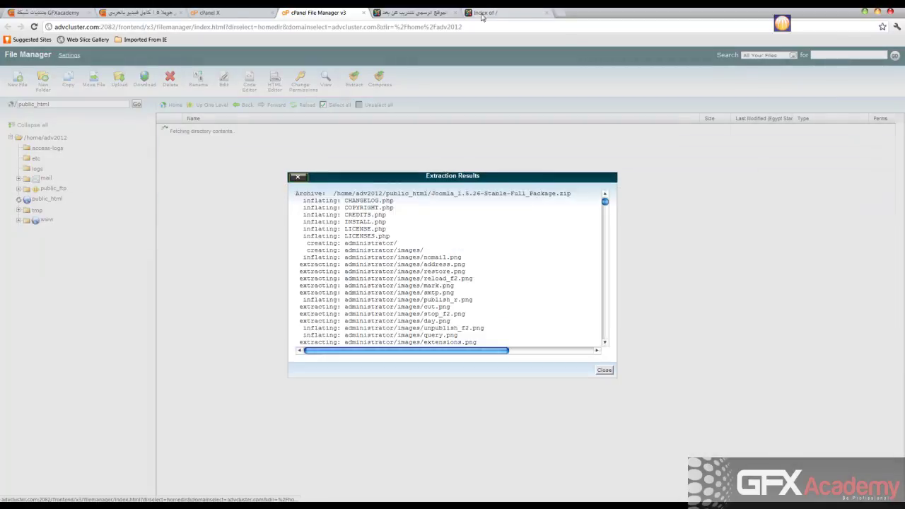
left_click(604, 369)
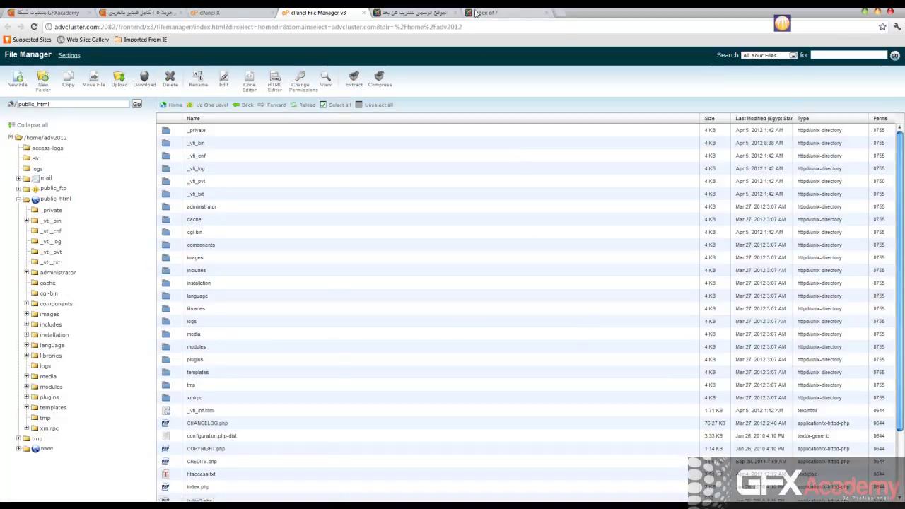
Reload advcluster.com in the site tab to launch the Joomla installer
left_click(485, 13)
left_click(451, 29)
key("Return")
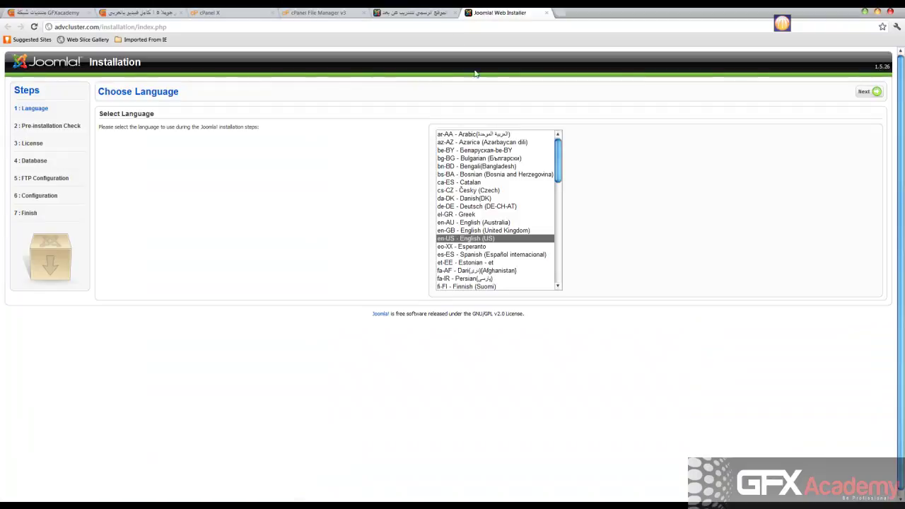
Advance the Arabic installer through the pre-installation check and license to database setup
left_click(864, 91)
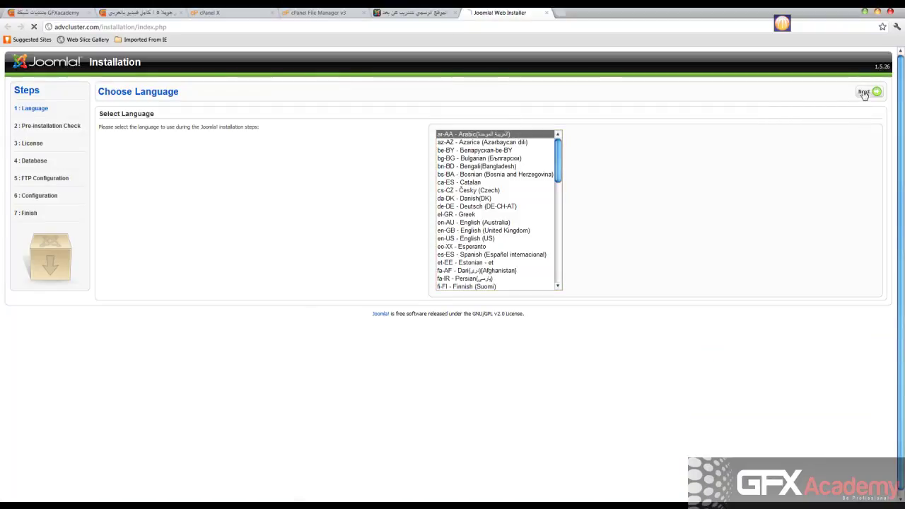
left_click(31, 108)
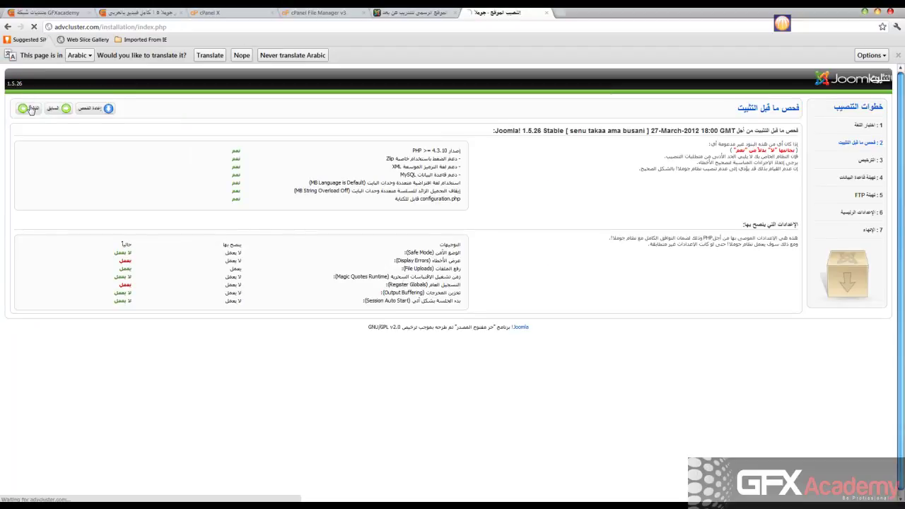
left_click(29, 92)
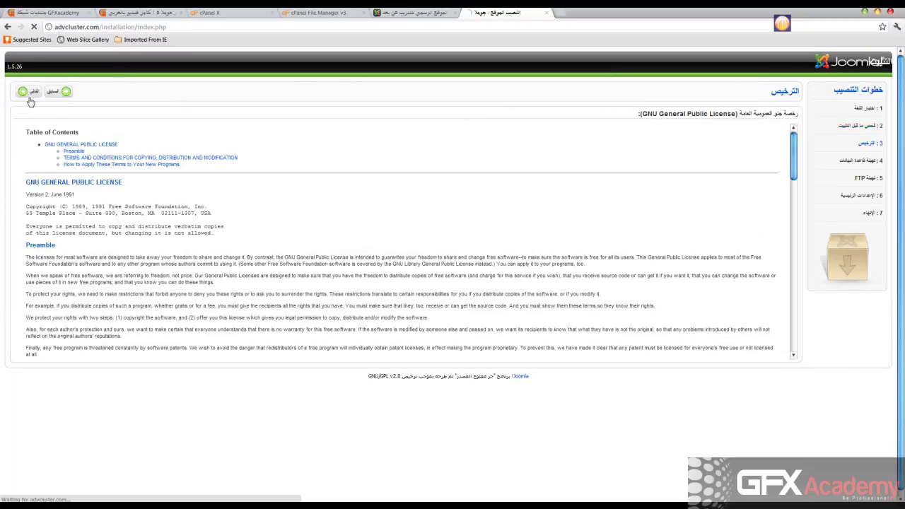
Enter localhost as the database host name, then go to cPanel's MySQL Databases page
left_click(397, 190)
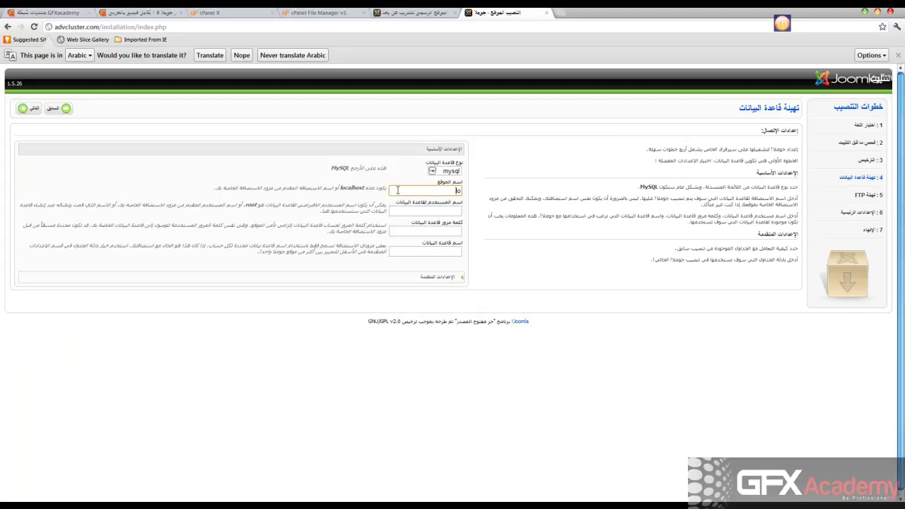
type("localhost")
left_click_drag(424, 187, 489, 192)
left_click(399, 189)
left_click(411, 210)
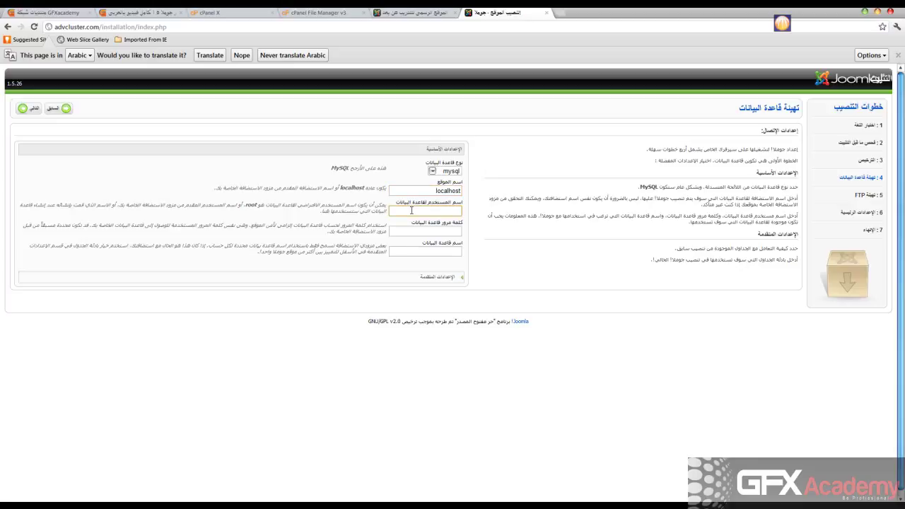
left_click(327, 15)
left_click(240, 13)
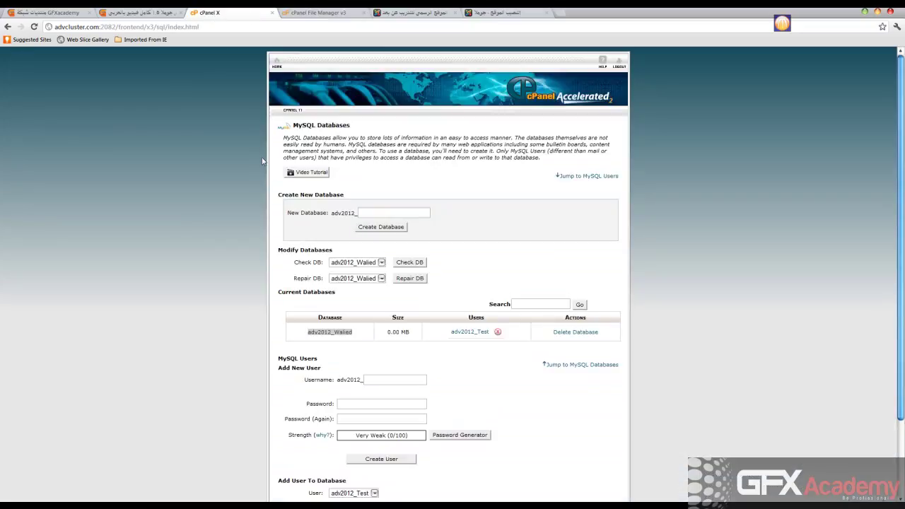
Copy the database user adv2012_Test from cPanel and paste it into the installer's username field
scroll(260, 183, "down", 1)
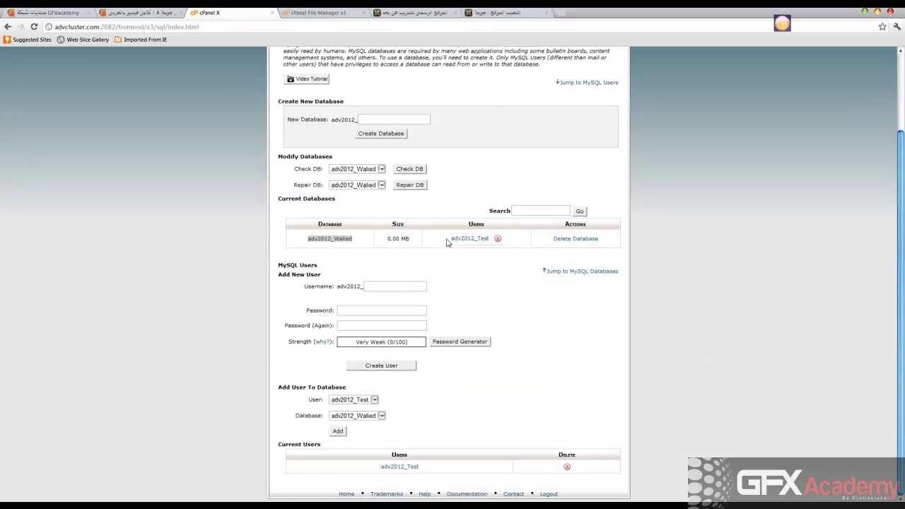
double_click(473, 238)
right_click(480, 240)
left_click(494, 289)
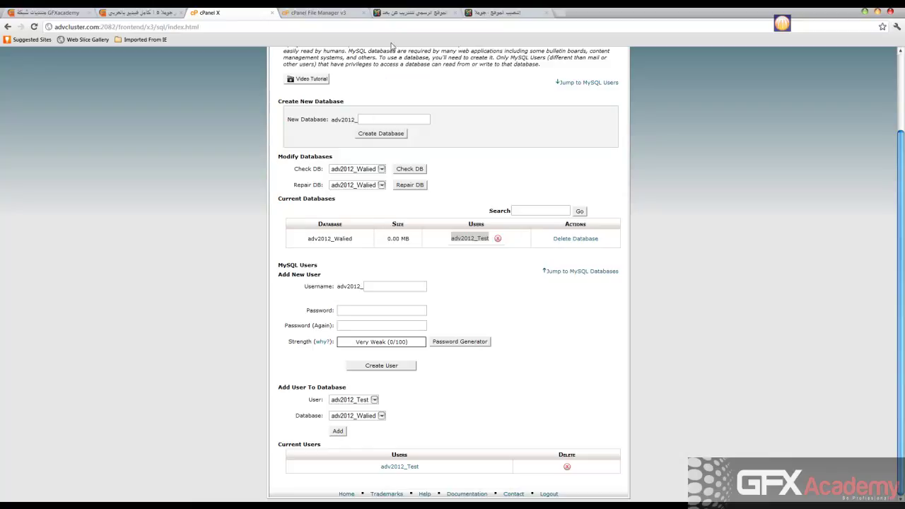
left_click(493, 14)
key("ctrl+v")
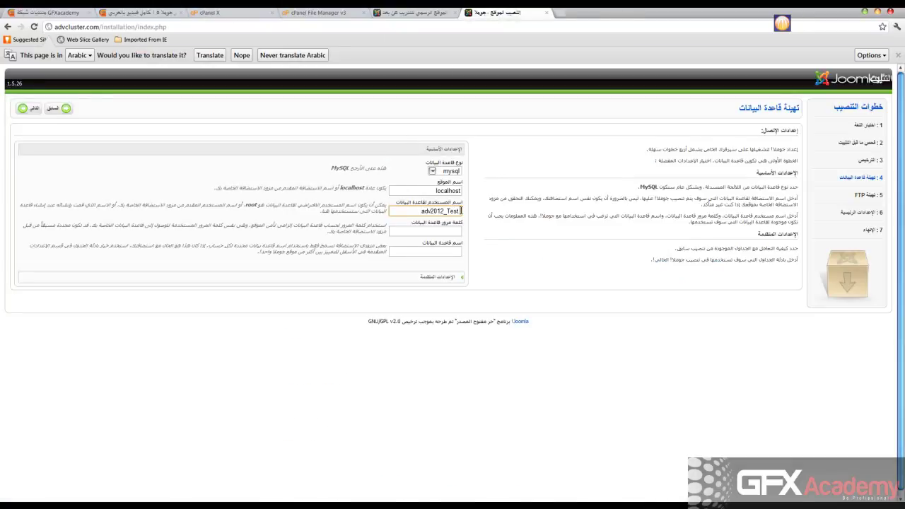
Enter the database password, paste database name adv2012_Walied from cPanel, and submit the step
left_click(451, 231)
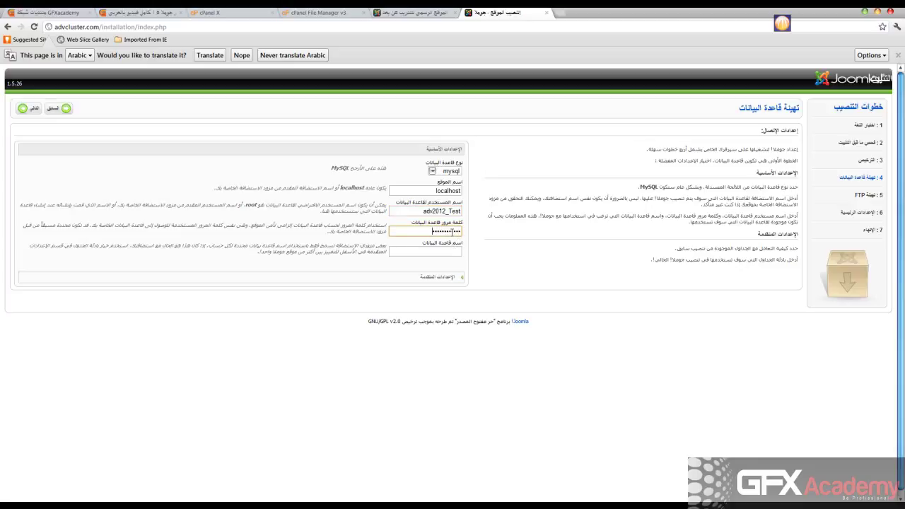
key("Tab")
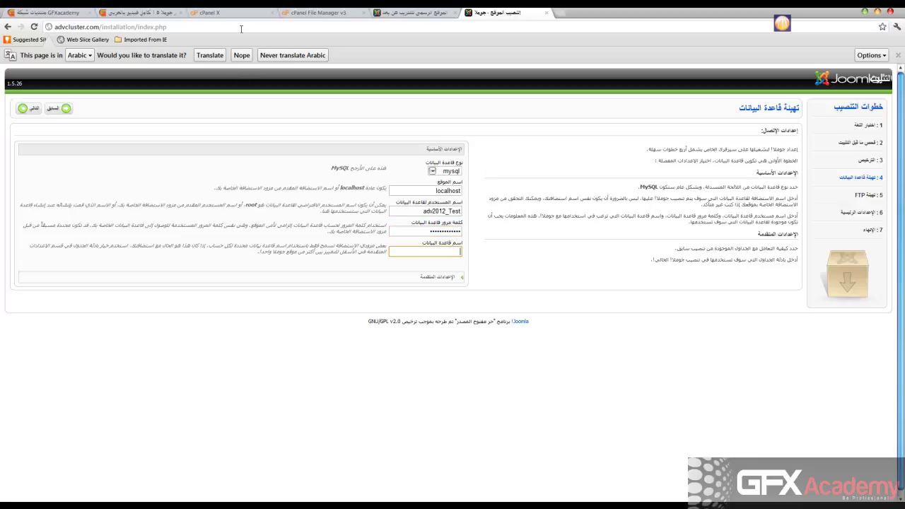
left_click(239, 14)
left_click_drag(307, 241, 352, 240)
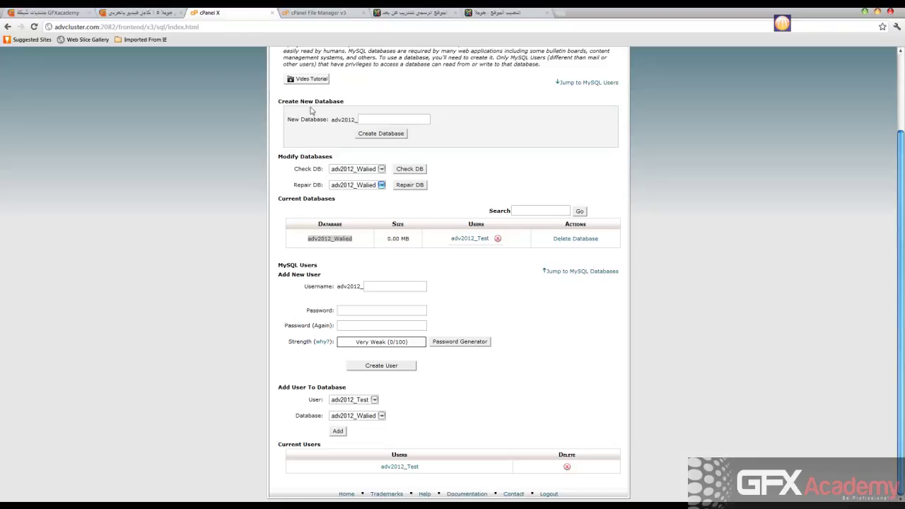
left_click(344, 14)
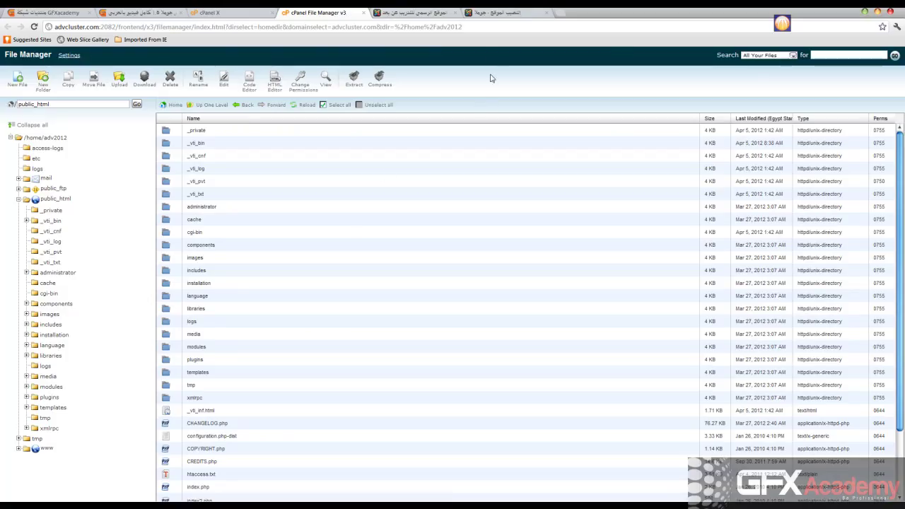
left_click(491, 15)
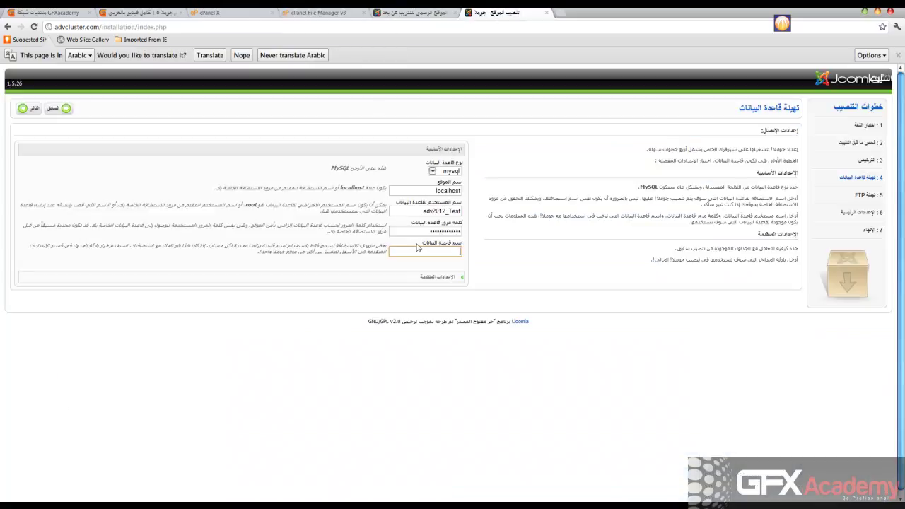
key("ctrl+v")
left_click(419, 279)
left_click(31, 110)
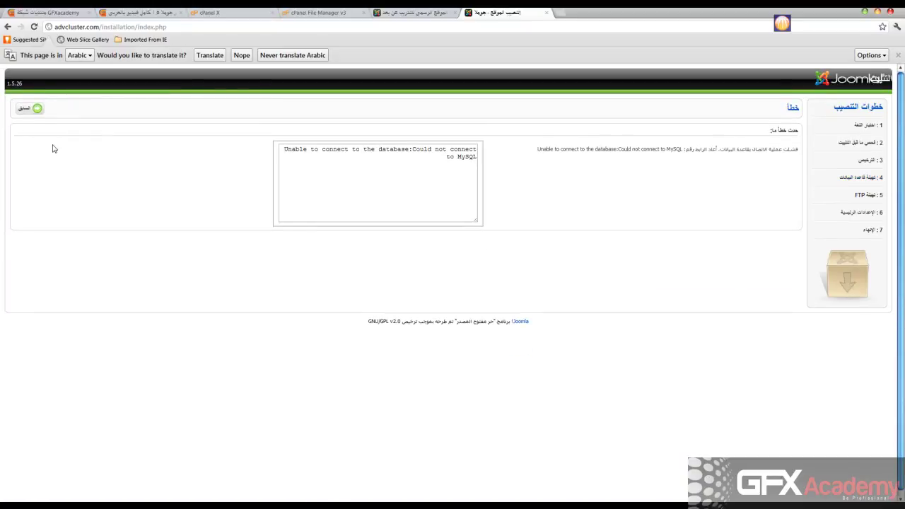
Return to the database form and clear the entered database password
left_click(22, 110)
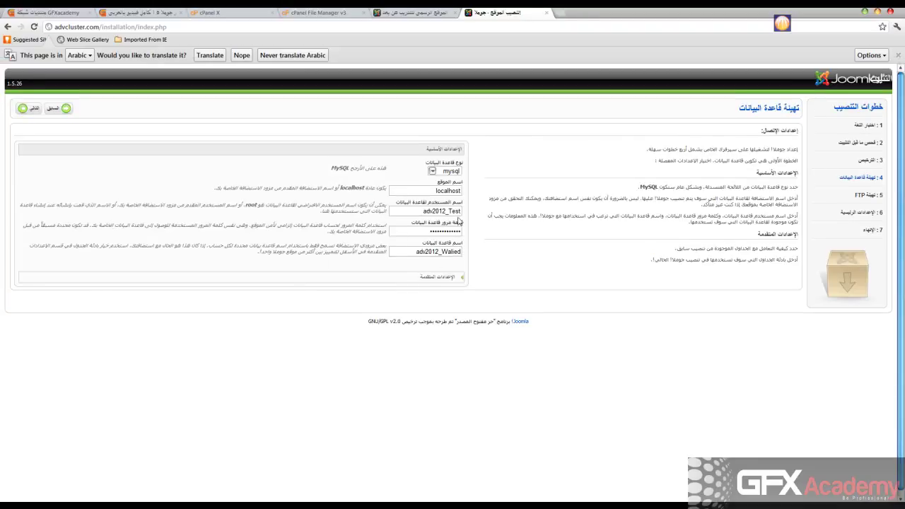
left_click(415, 210)
left_click(415, 189)
left_click(409, 231)
left_click_drag(408, 232, 478, 236)
key("BackSpace")
Resubmit the database step, keep FTP set to No, and continue to main configuration
left_click(26, 109)
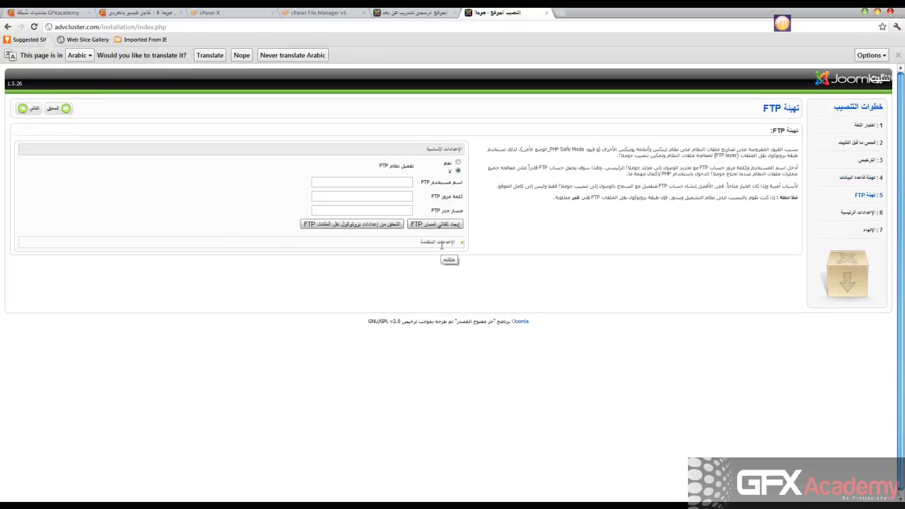
left_click(444, 242)
left_click(21, 110)
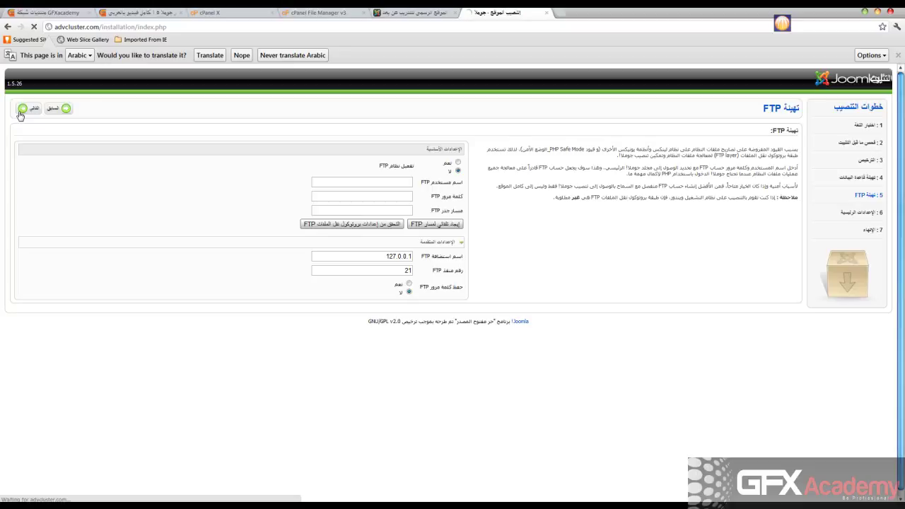
Fill in the site name and the administrator e-mail from saved browser entries
left_click(358, 162)
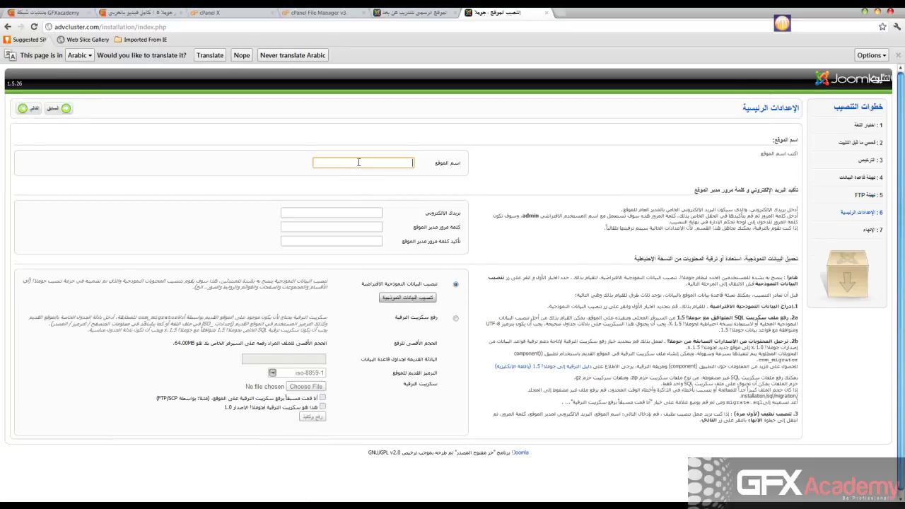
left_click(358, 162)
left_click(361, 173)
left_click(352, 213)
left_click(353, 213)
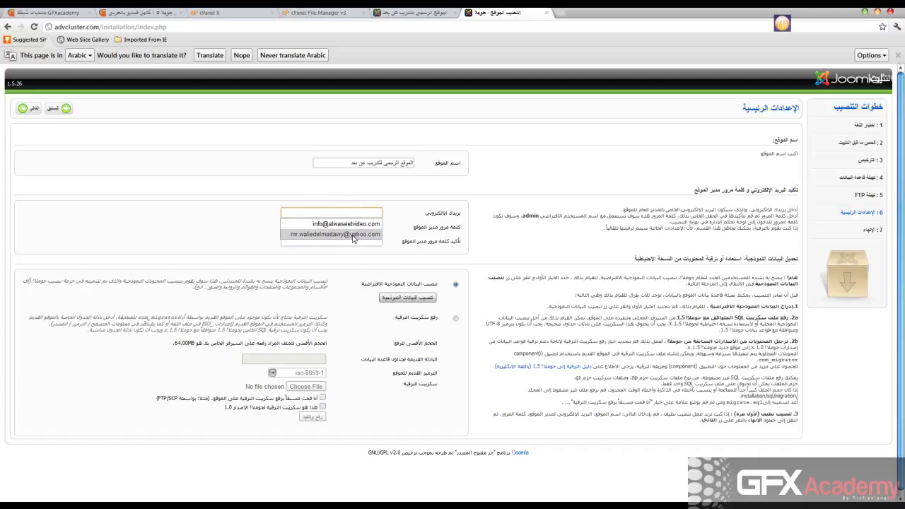
left_click(354, 238)
Enter and confirm the admin password, install the default sample data, and advance to Finish
left_click(352, 227)
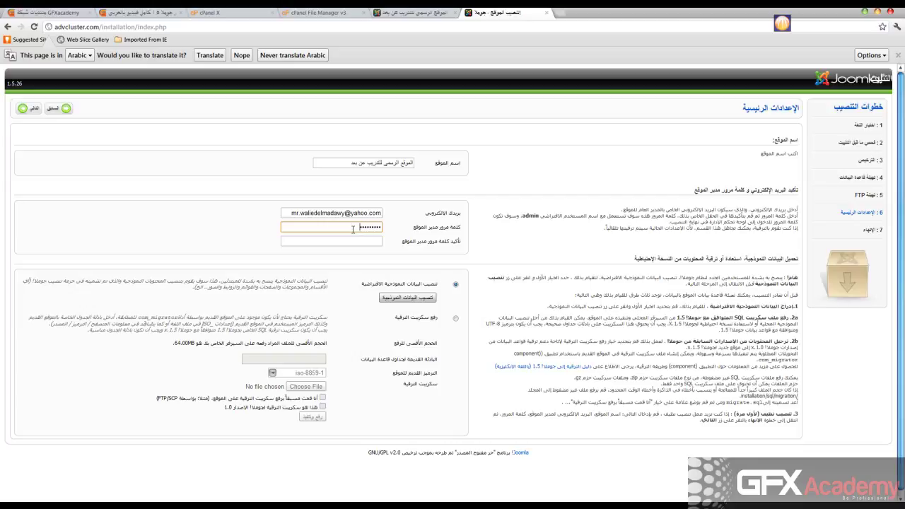
key("Tab")
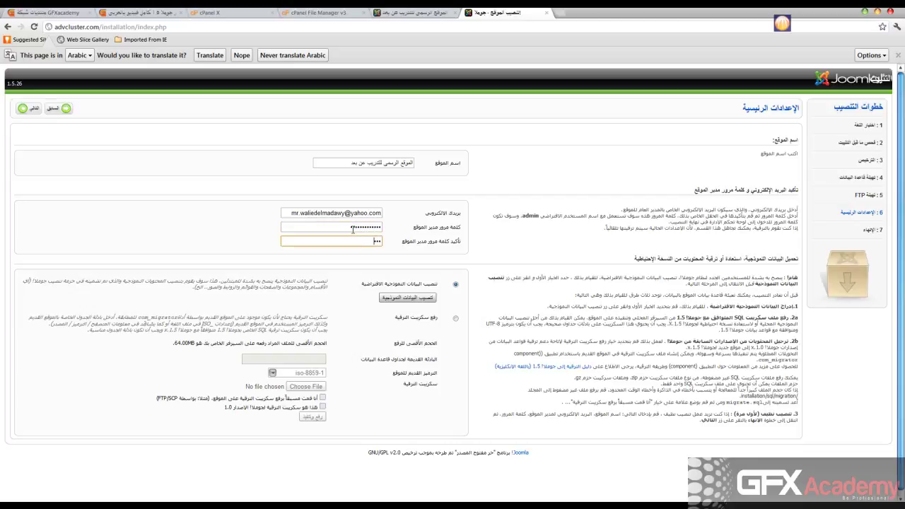
type("**")
left_click(408, 303)
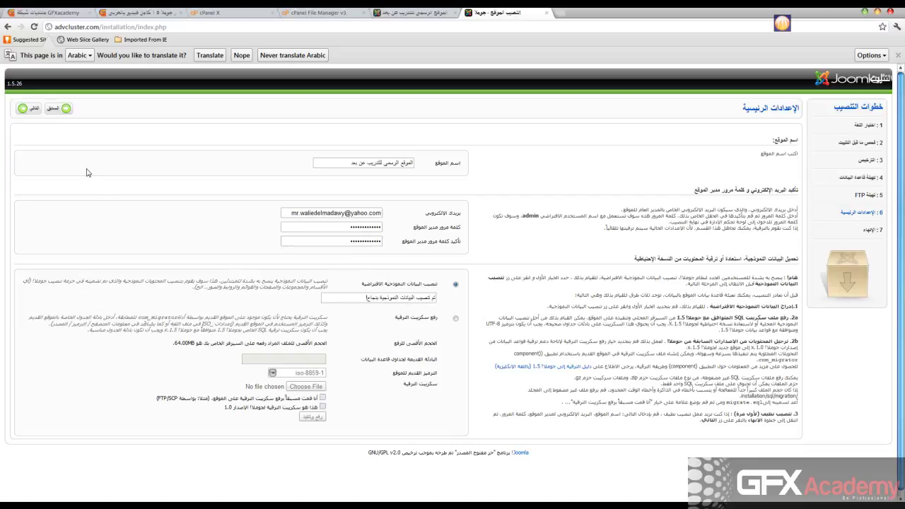
left_click(32, 109)
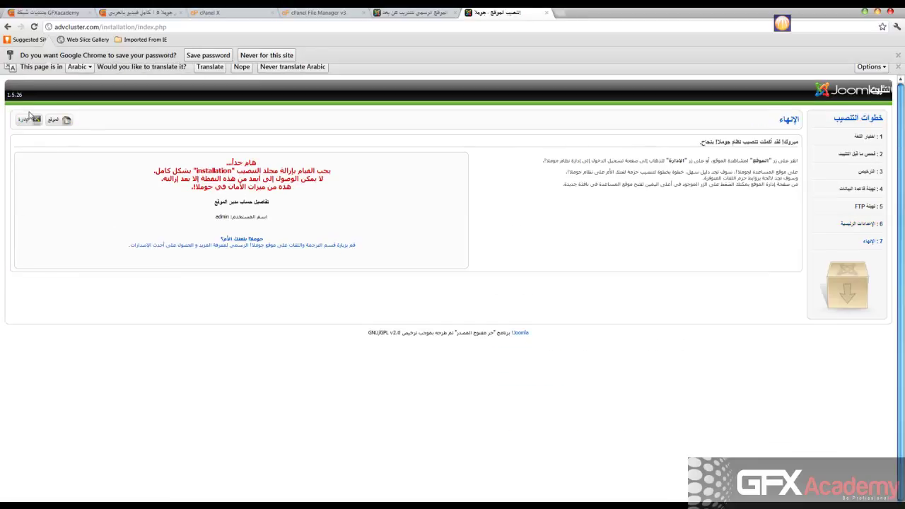
left_click(329, 14)
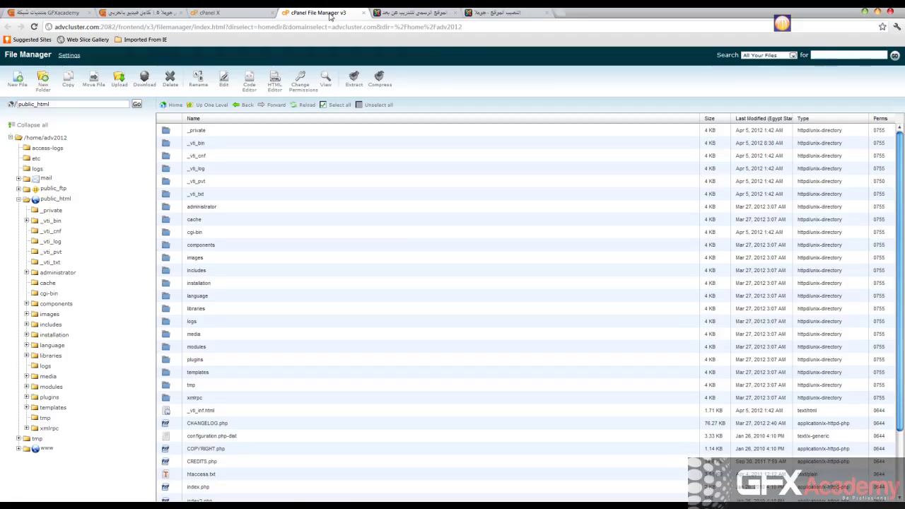
Delete the 'installation' folder from public_html, then open the new site from the finish page
left_click(166, 286)
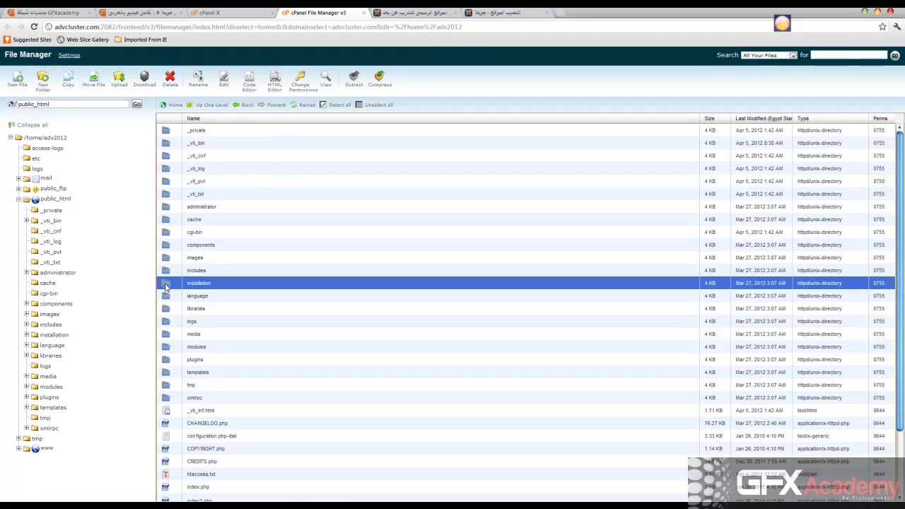
left_click(170, 82)
left_click(521, 302)
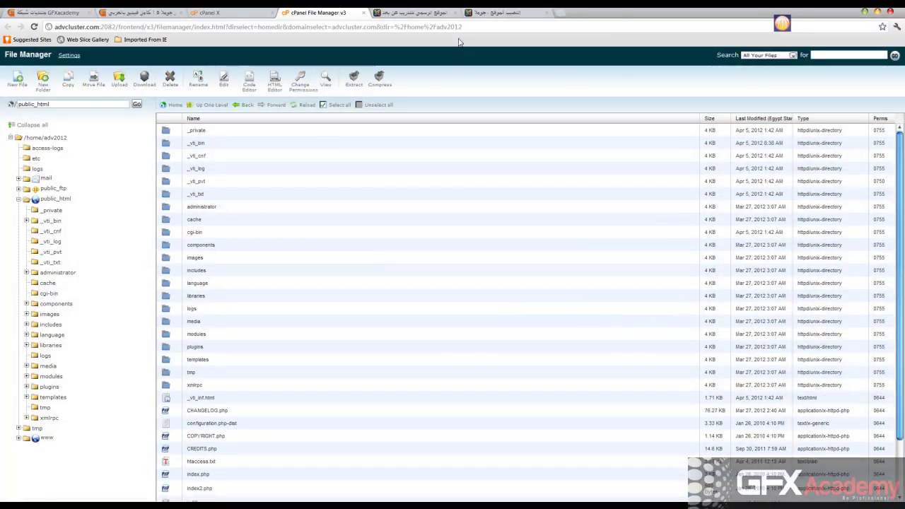
left_click(494, 12)
left_click(51, 127)
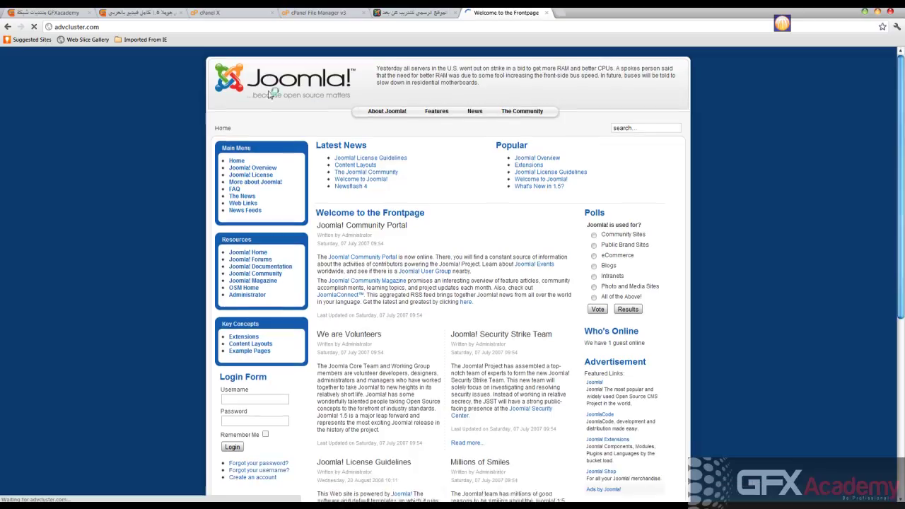
Scroll through the advcluster.com front page to check the sample articles and modules
scroll(105, 137, "down", 3)
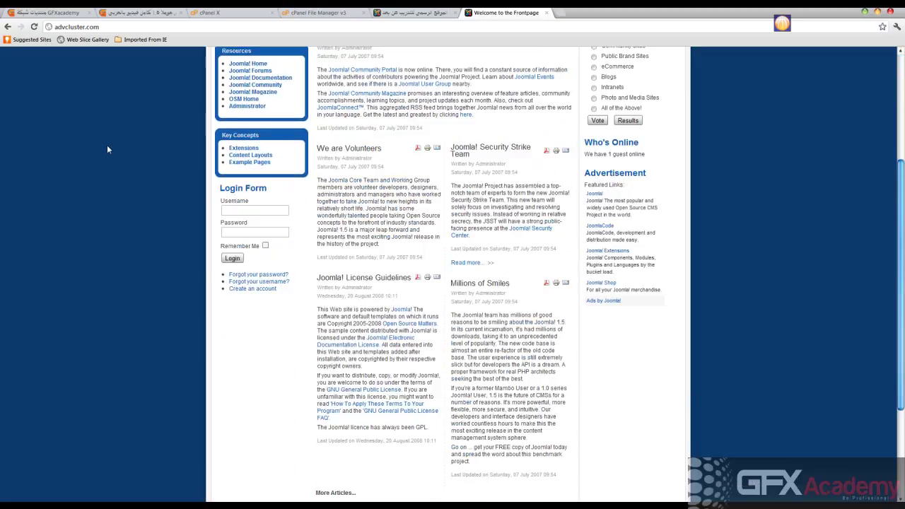
scroll(108, 145, "down", 3)
scroll(107, 145, "up", 3)
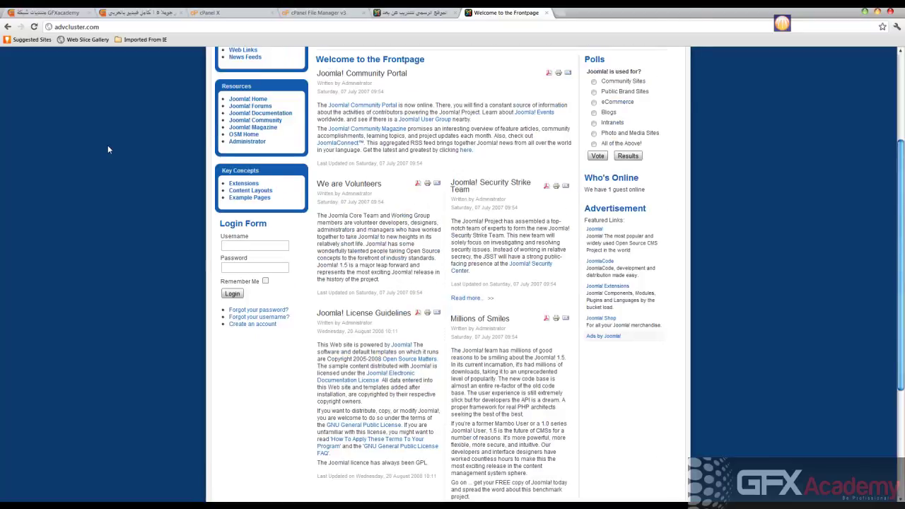
scroll(108, 149, "up", 3)
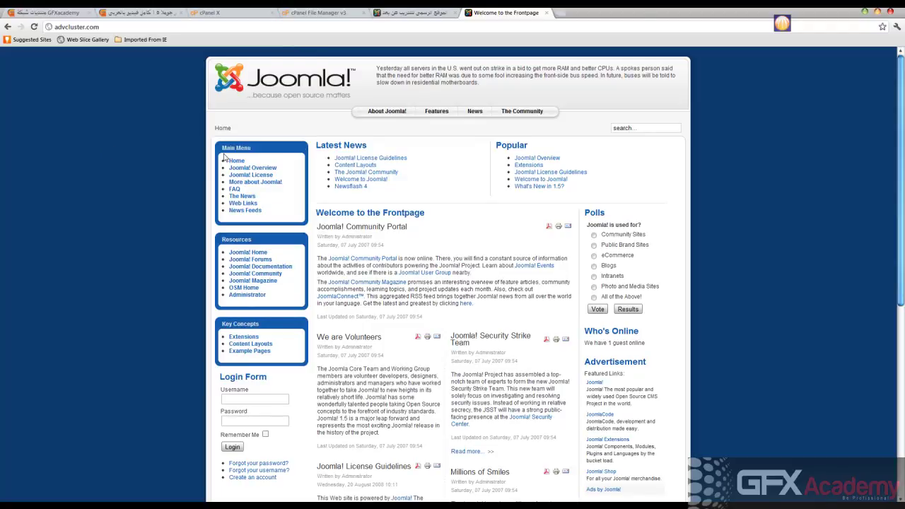
scroll(148, 194, "down", 2)
scroll(157, 143, "down", 5)
scroll(169, 138, "up", 7)
scroll(113, 236, "down", 4)
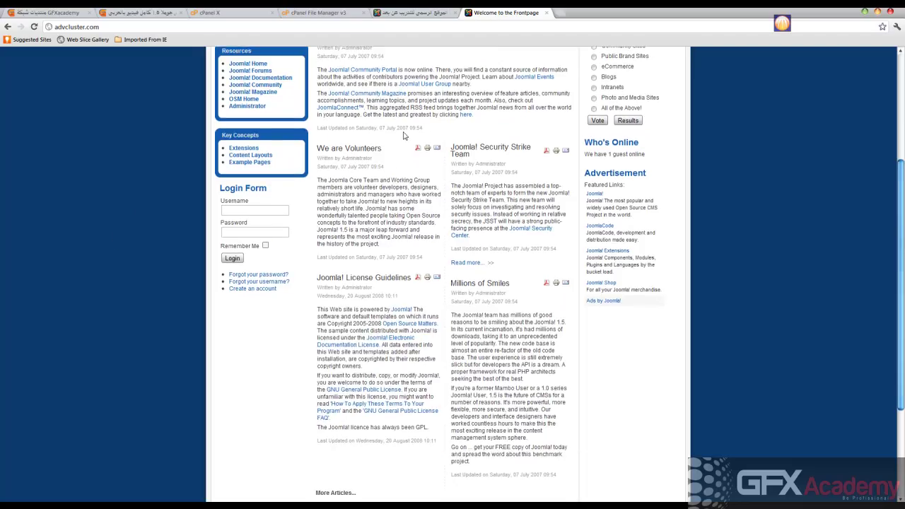
scroll(403, 132, "up", 2)
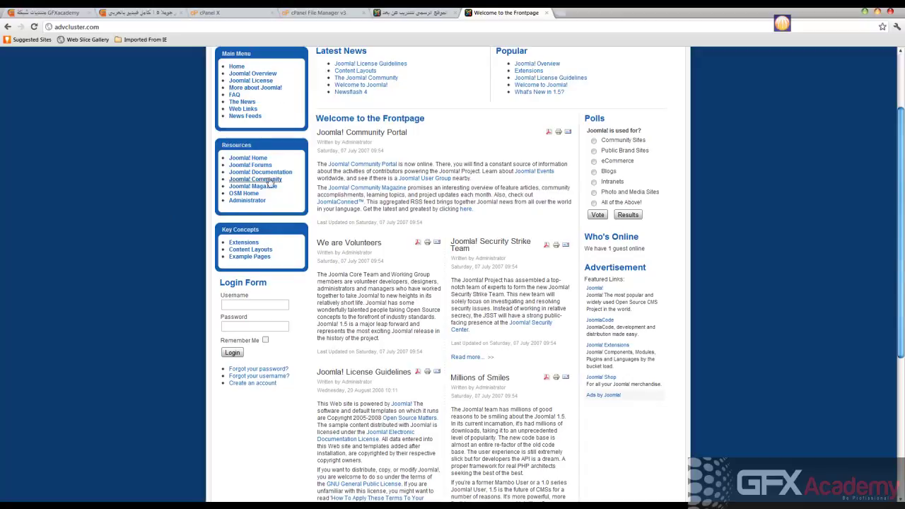
scroll(258, 245, "up", 2)
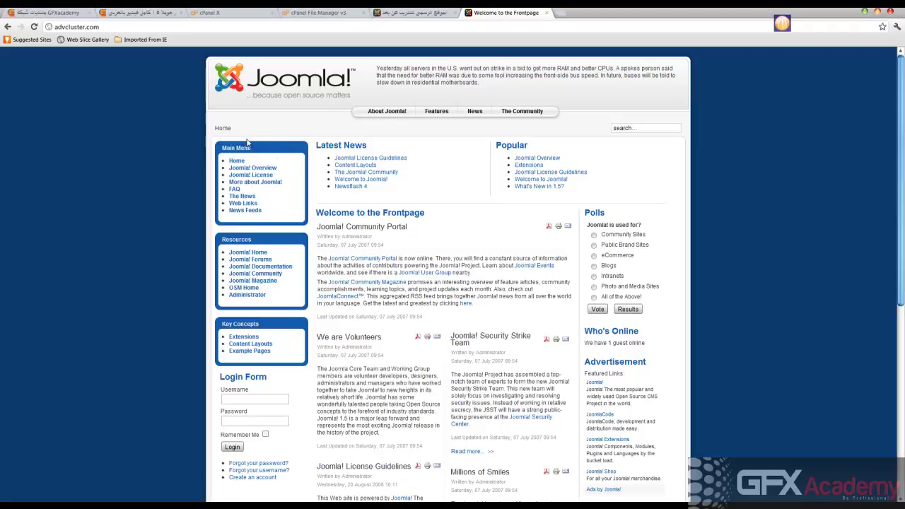
Log in to the Joomla administrator backend as admin, let the browser save the password, and return to the frontpage
left_click(412, 14)
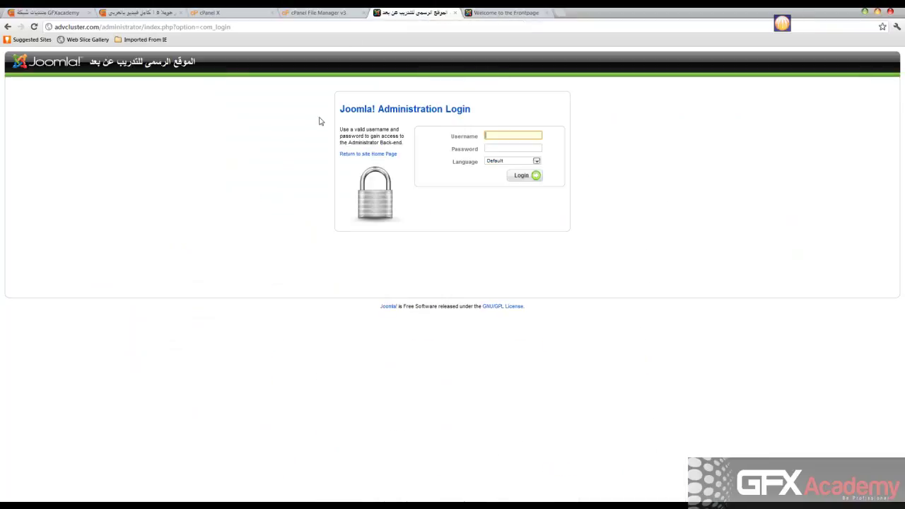
left_click(331, 27)
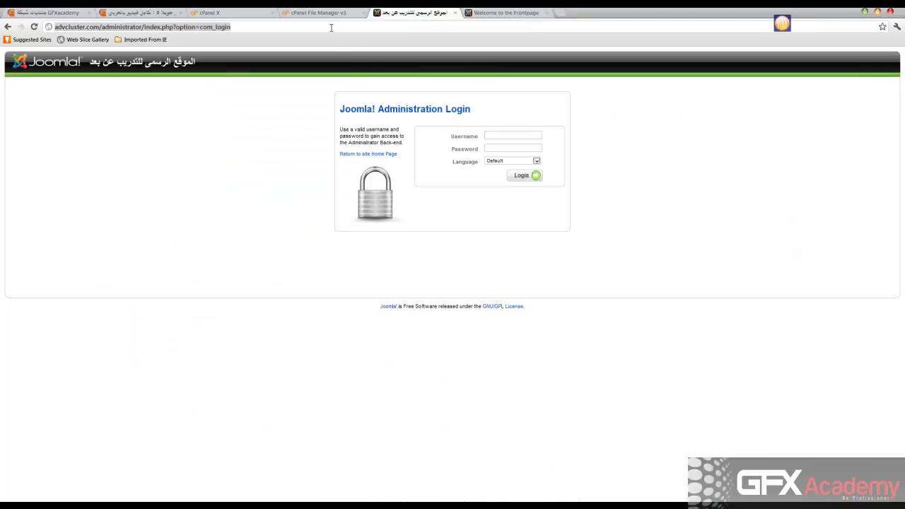
key("Return")
left_click(505, 134)
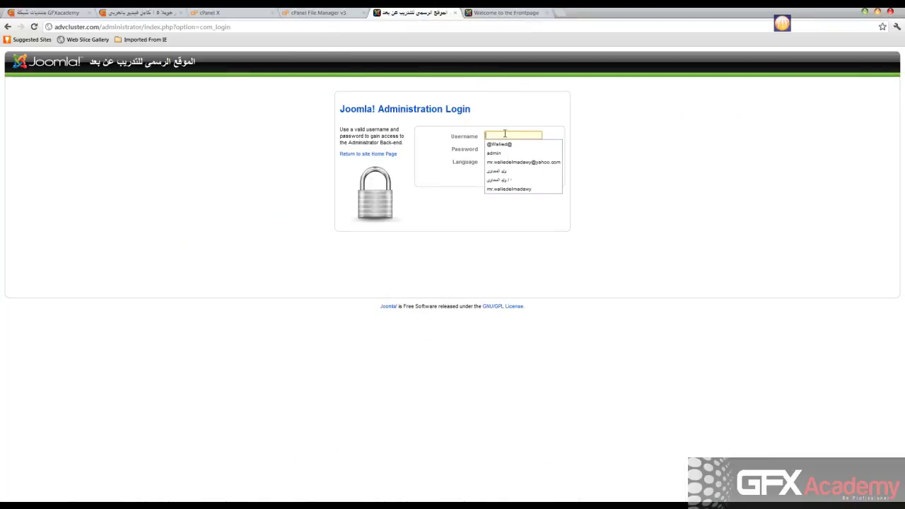
left_click(508, 153)
left_click(508, 148)
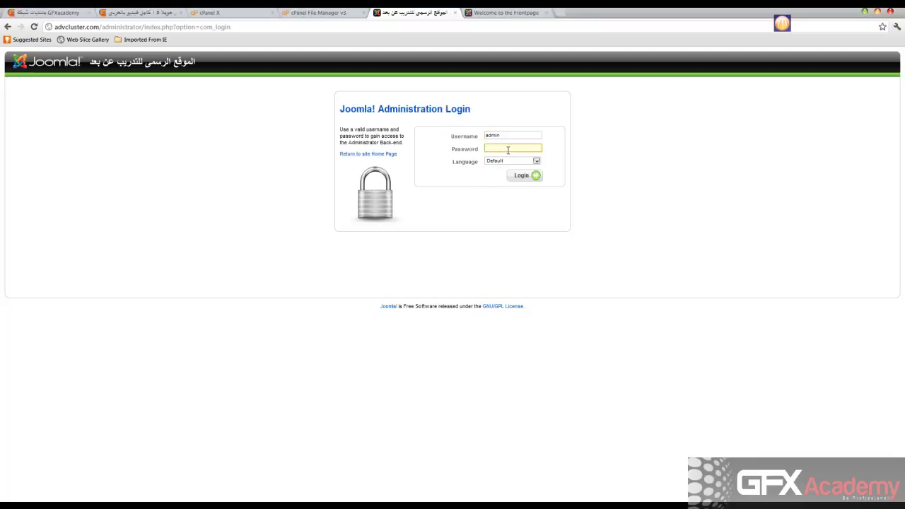
type("•••••")
key("Return")
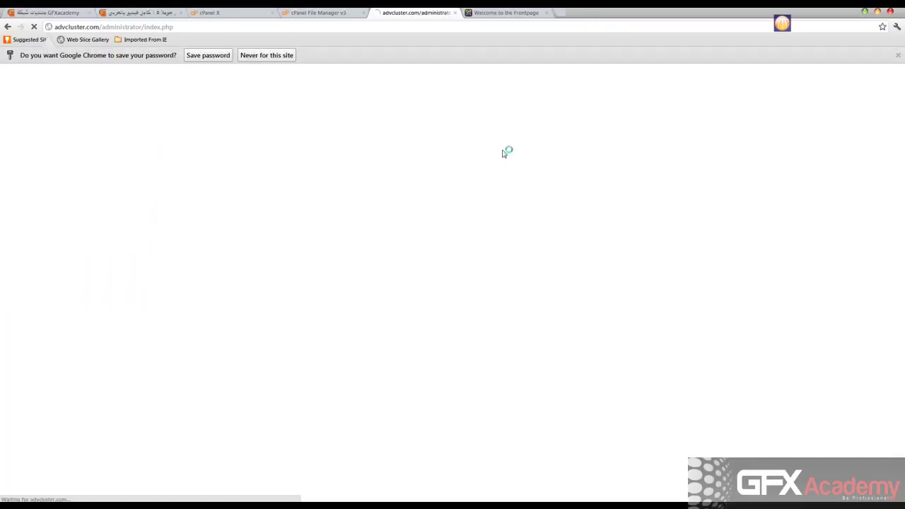
left_click(207, 55)
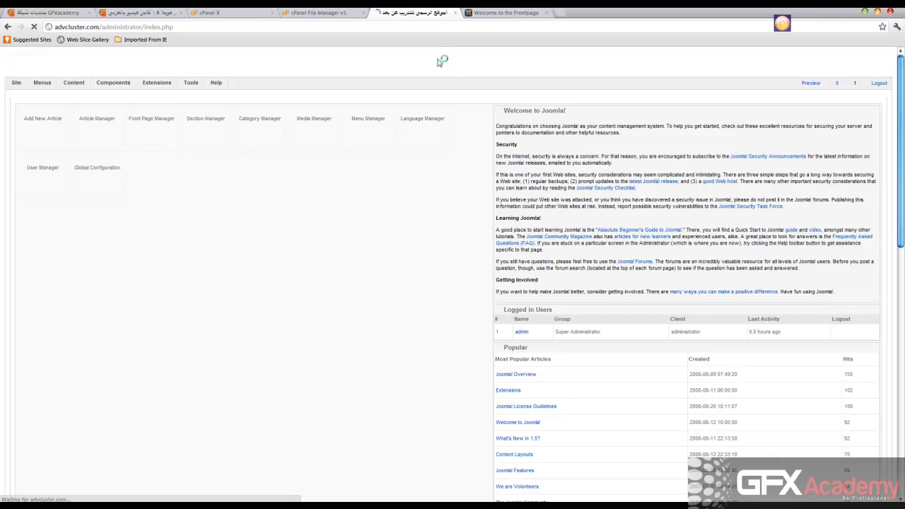
left_click(505, 13)
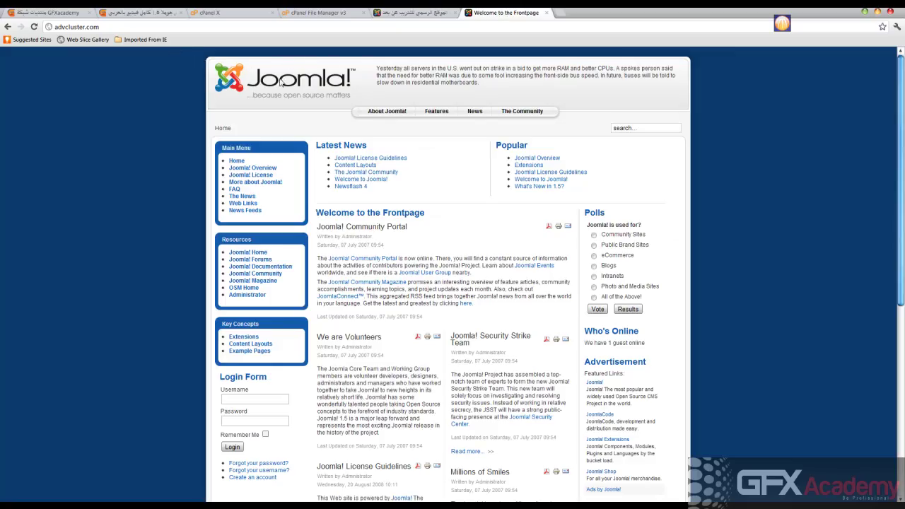
scroll(141, 131, "down", 2)
scroll(145, 131, "up", 2)
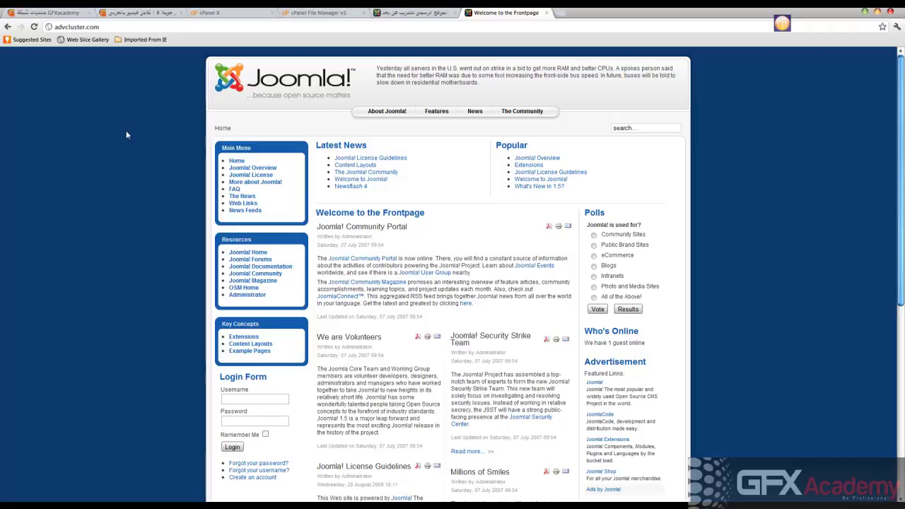
scroll(125, 134, "down", 2)
scroll(126, 134, "up", 2)
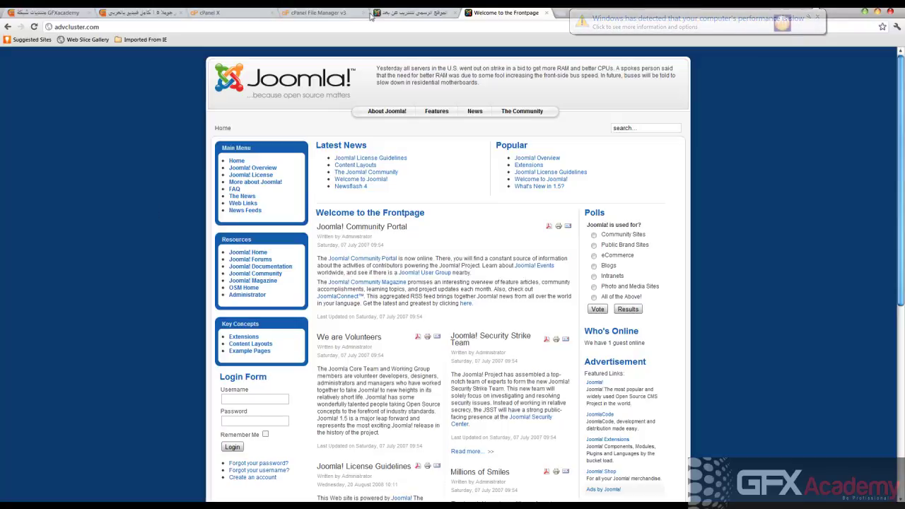
left_click(308, 14)
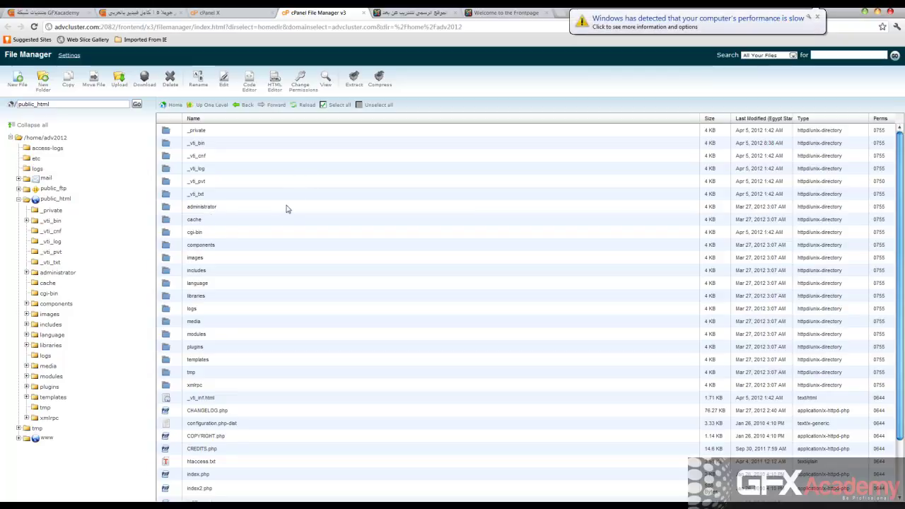
left_click(407, 14)
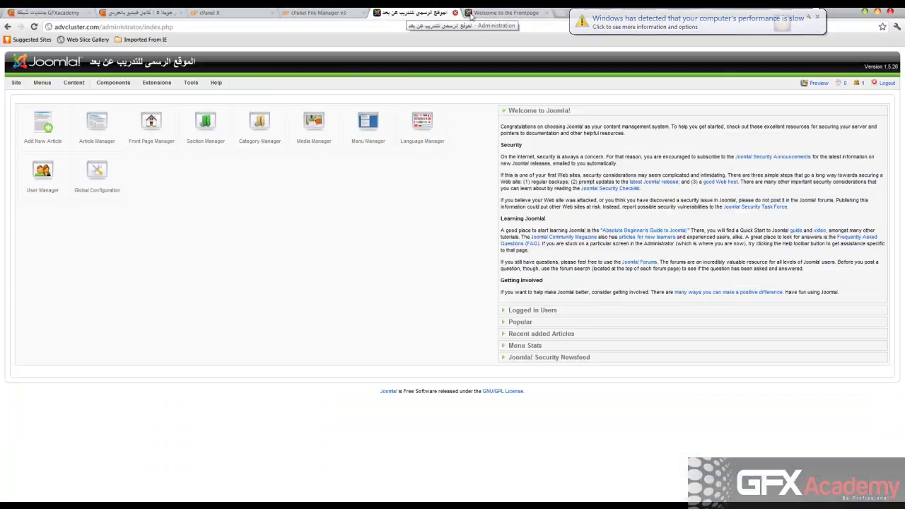
left_click(484, 14)
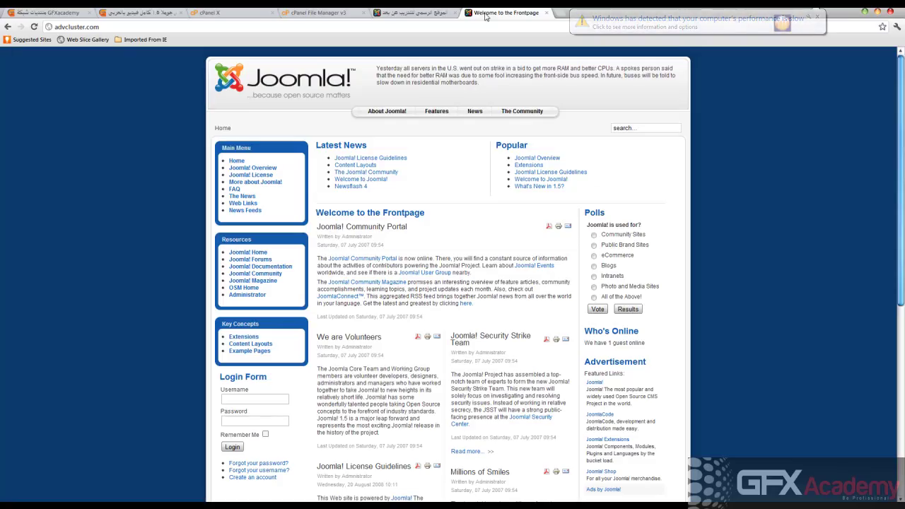